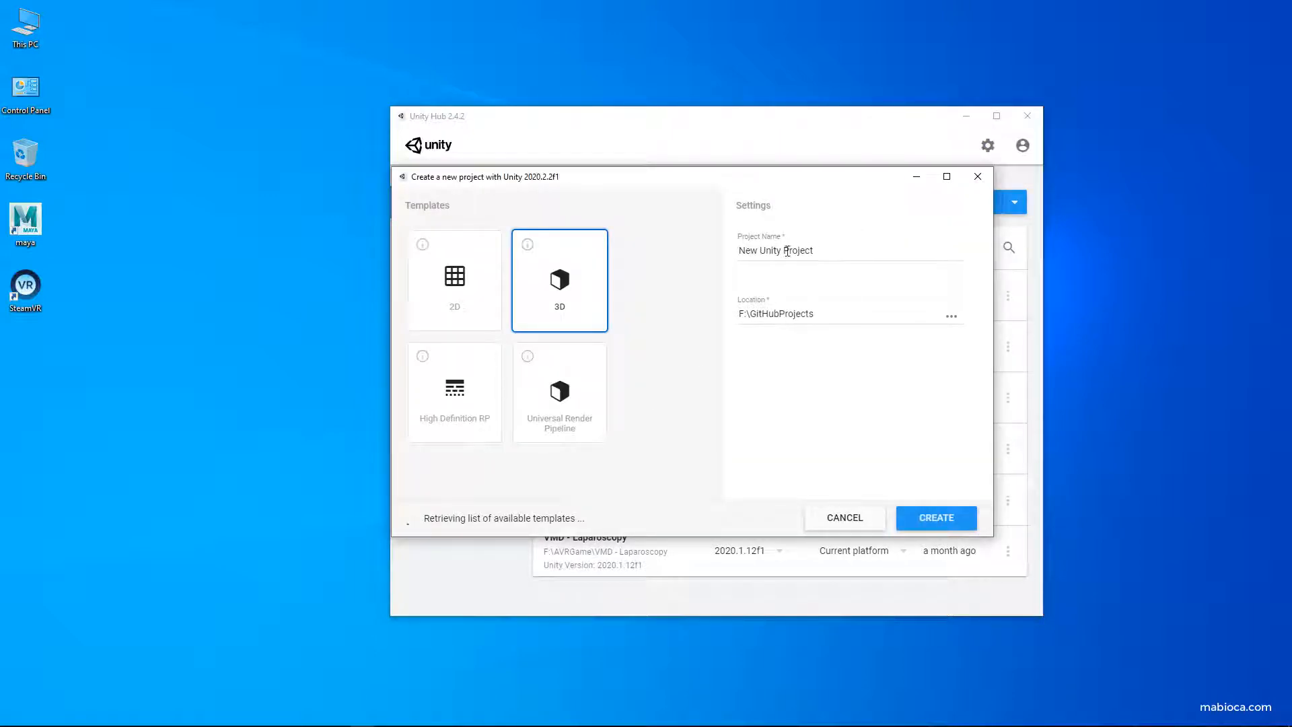
# - Create a project named XRInteractionToolkit from the Universal Render Pipeline template
pyautogui.click(804, 251)
pyautogui.write('XRInteractionToolkit')
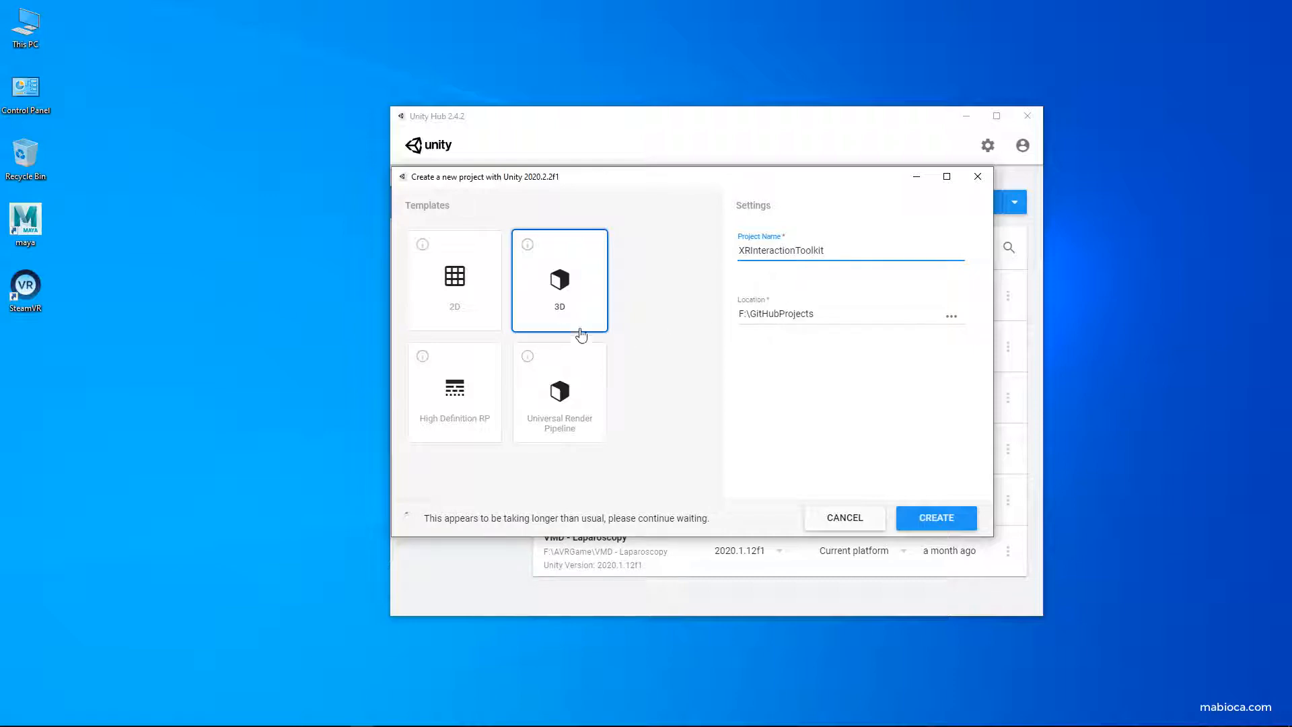
pyautogui.click(571, 391)
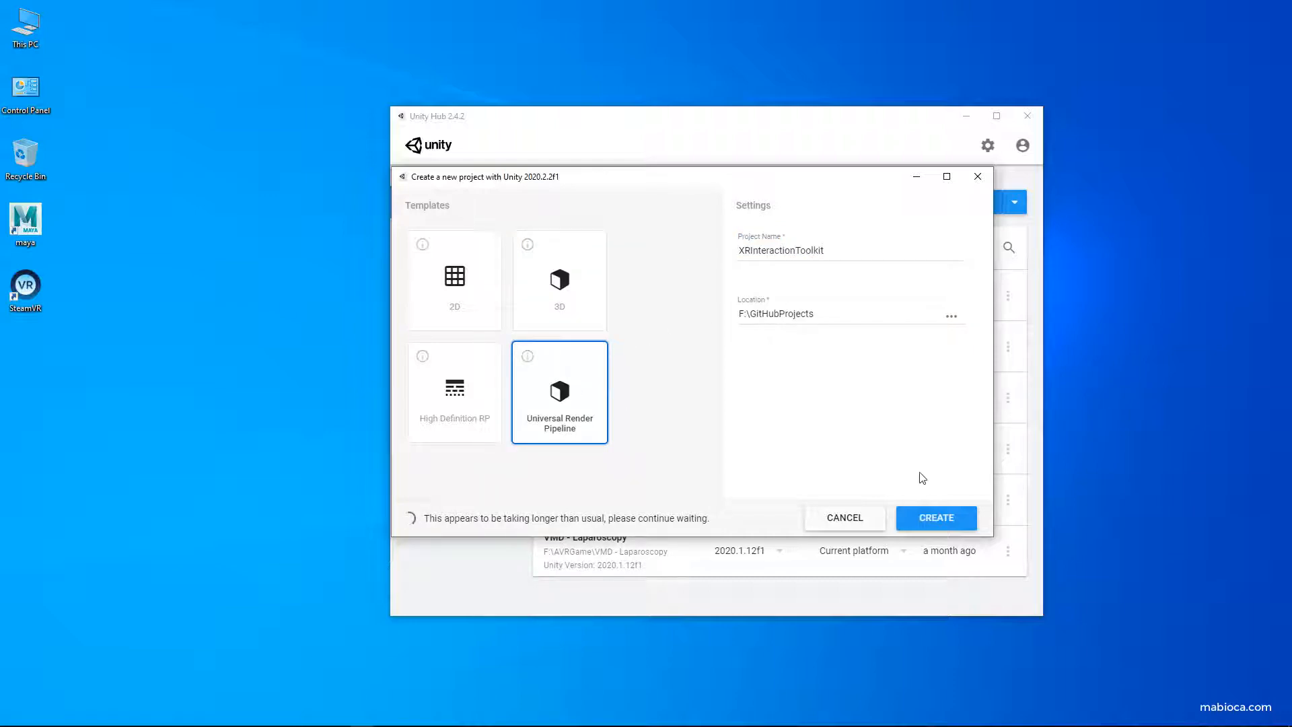
pyautogui.click(940, 518)
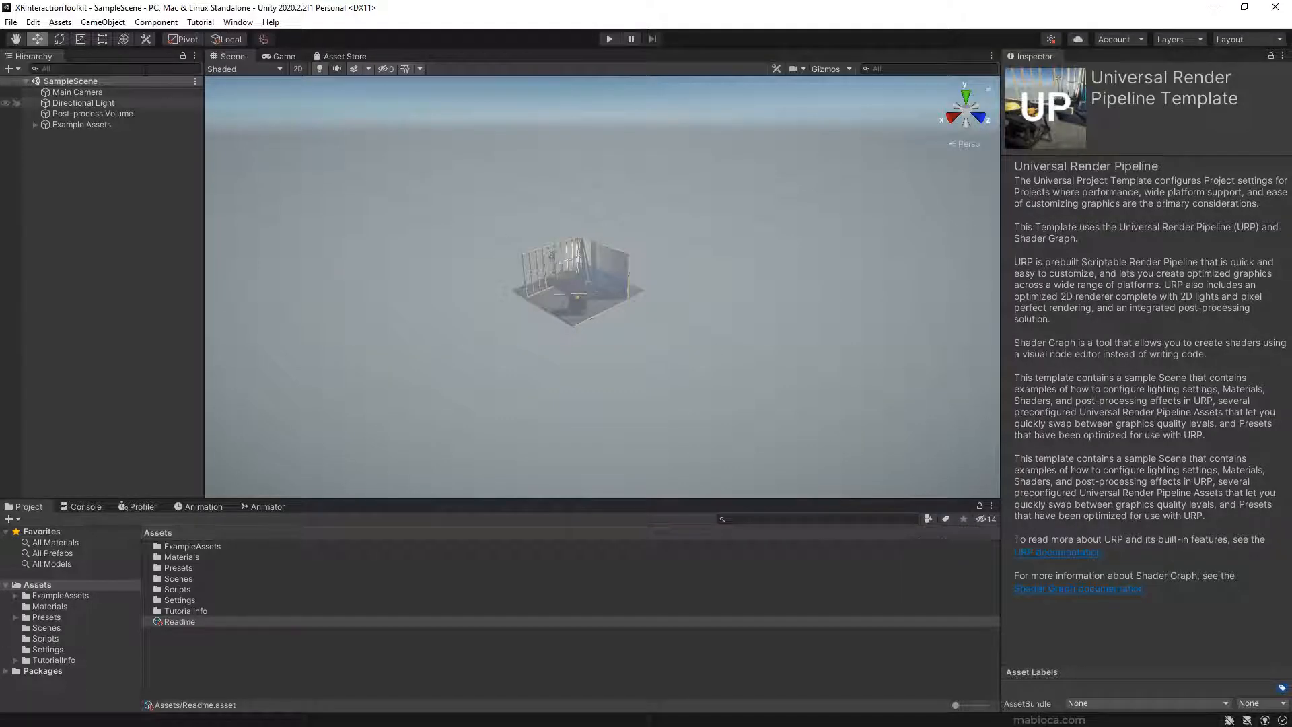
# - Enable preview packages and the display of dependencies in the Package Manager's advanced project settings
pyautogui.click(232, 25)
pyautogui.click(284, 145)
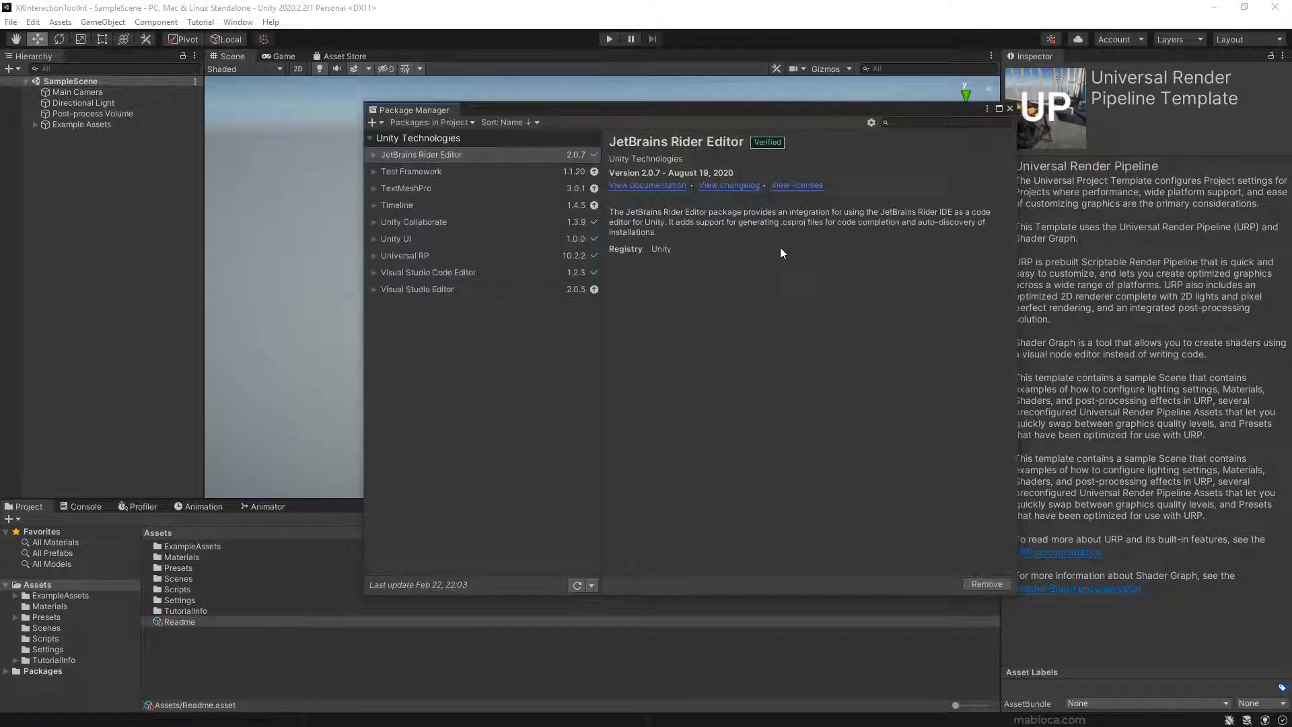
pyautogui.click(872, 123)
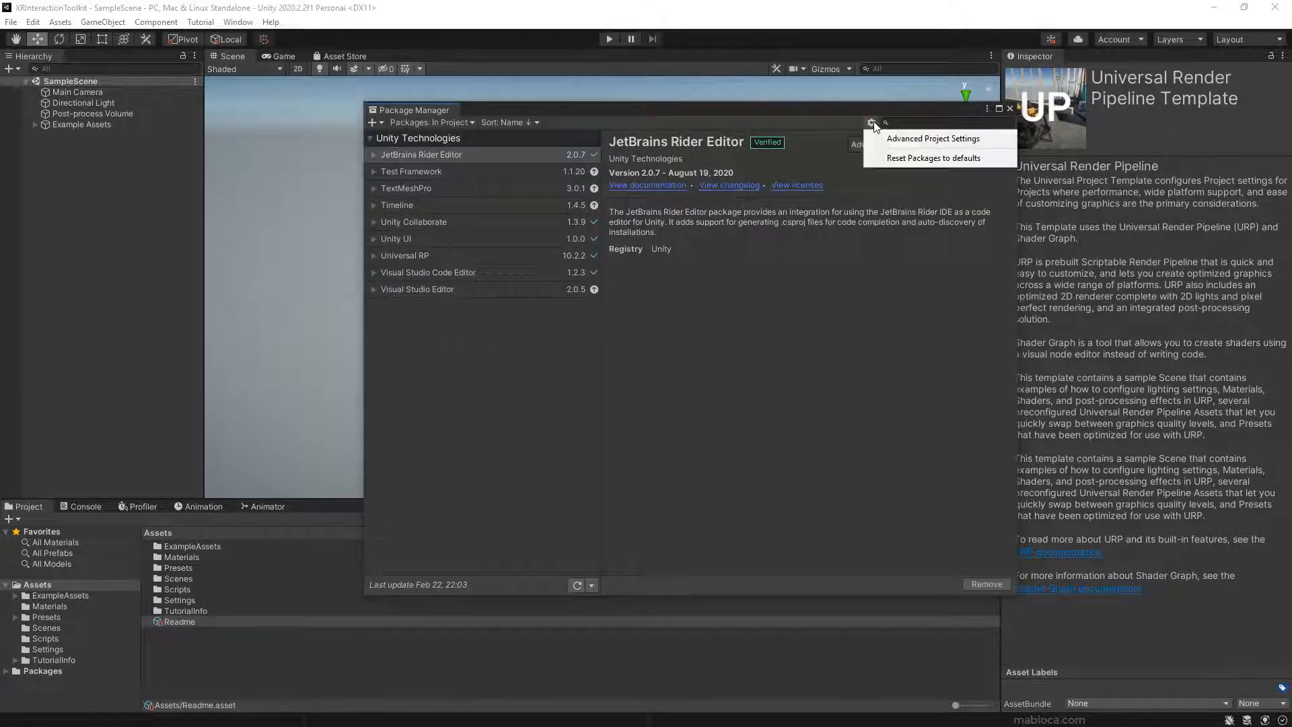
pyautogui.click(877, 136)
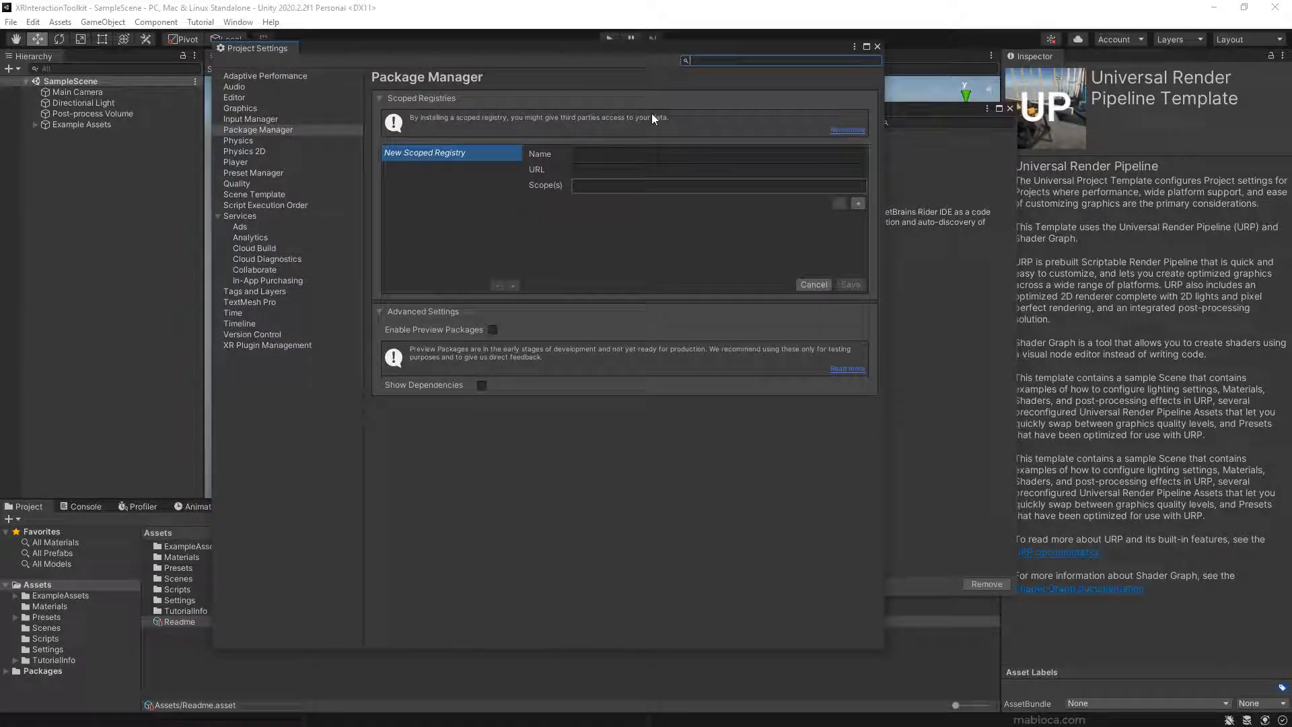
pyautogui.click(493, 330)
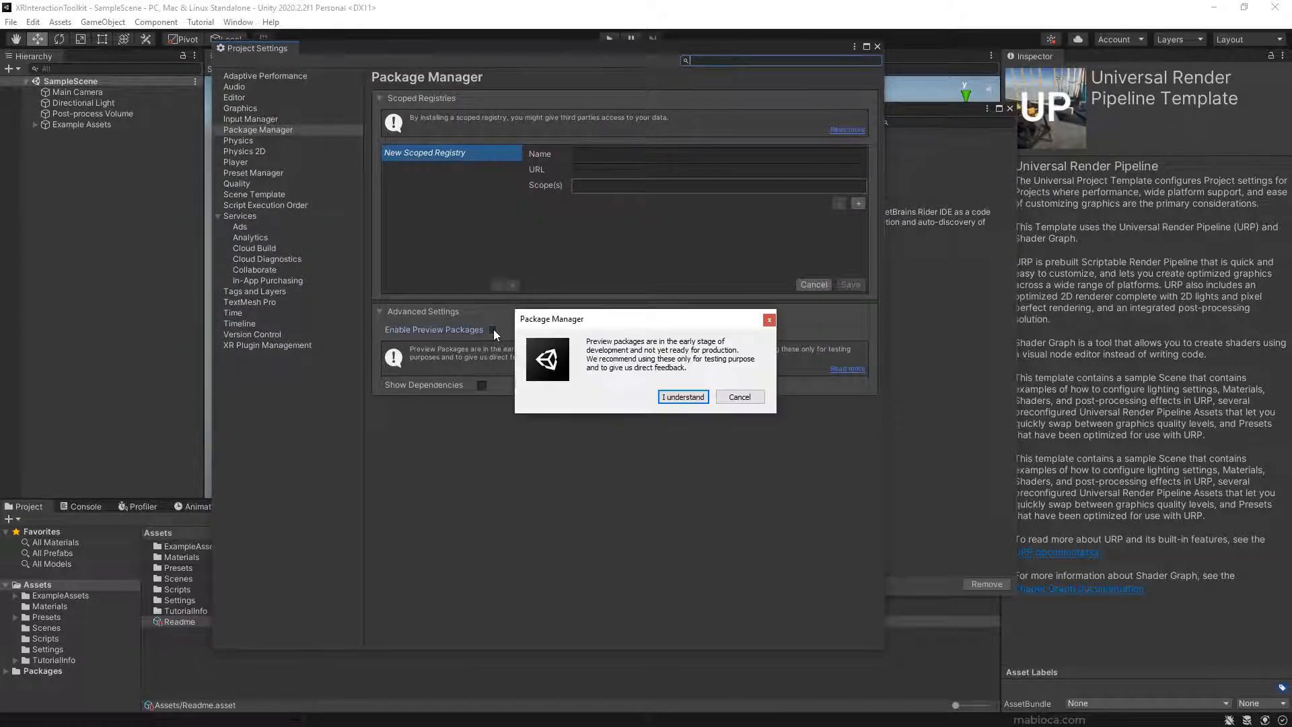
pyautogui.click(675, 397)
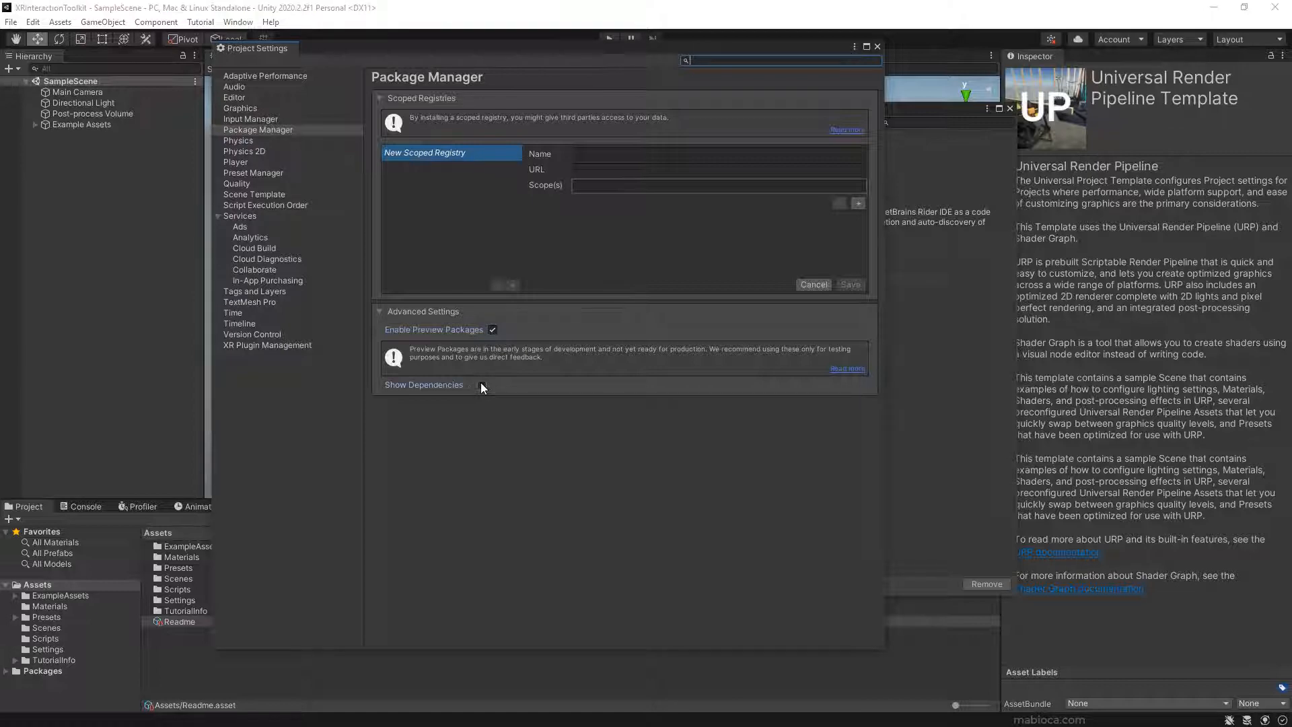
pyautogui.click(878, 47)
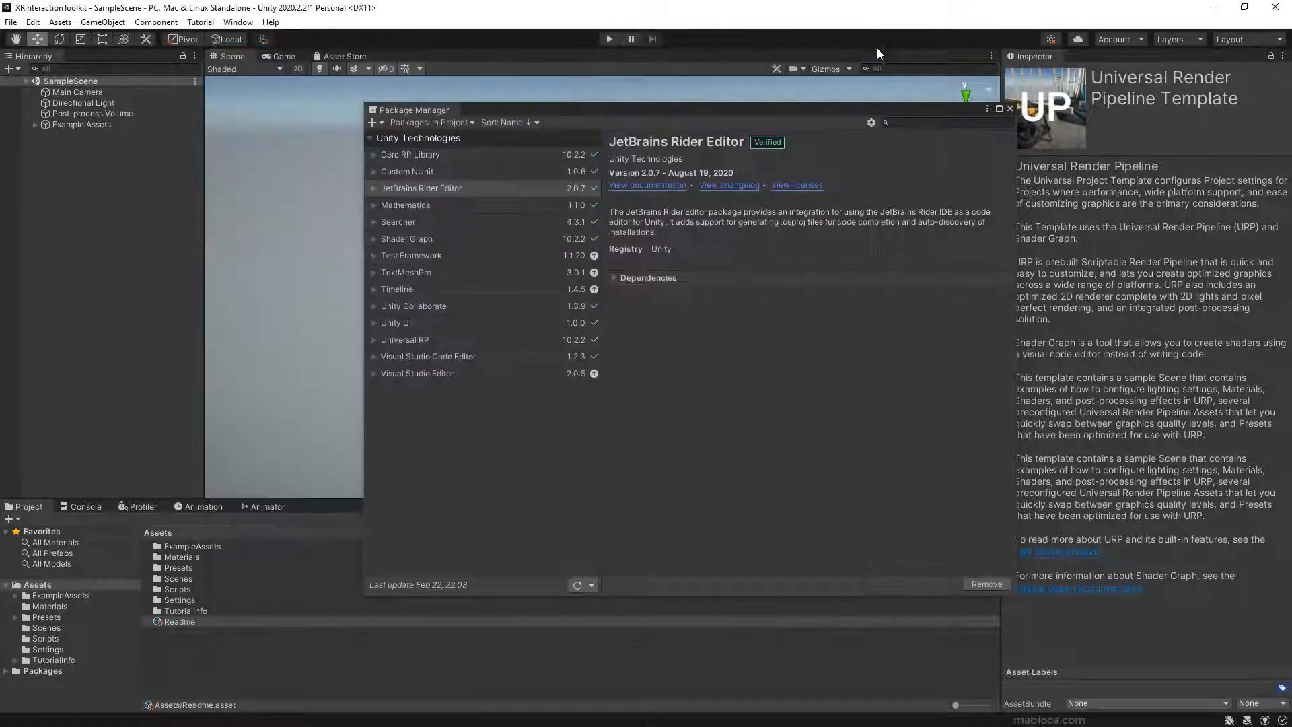
# - Find the XR Interaction Toolkit in the Unity Registry by searching "xr" and install version 0.10.0-preview.7
pyautogui.click(467, 123)
pyautogui.click(466, 139)
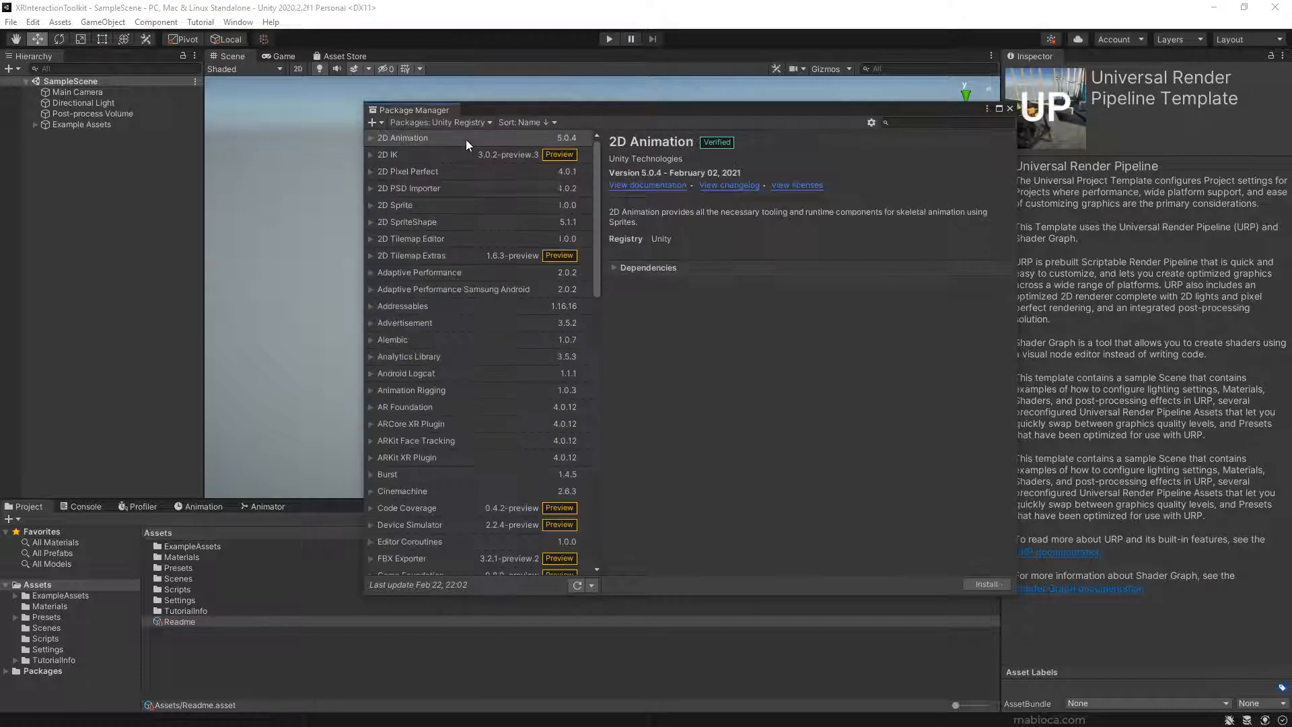
pyautogui.click(909, 123)
pyautogui.write('xr')
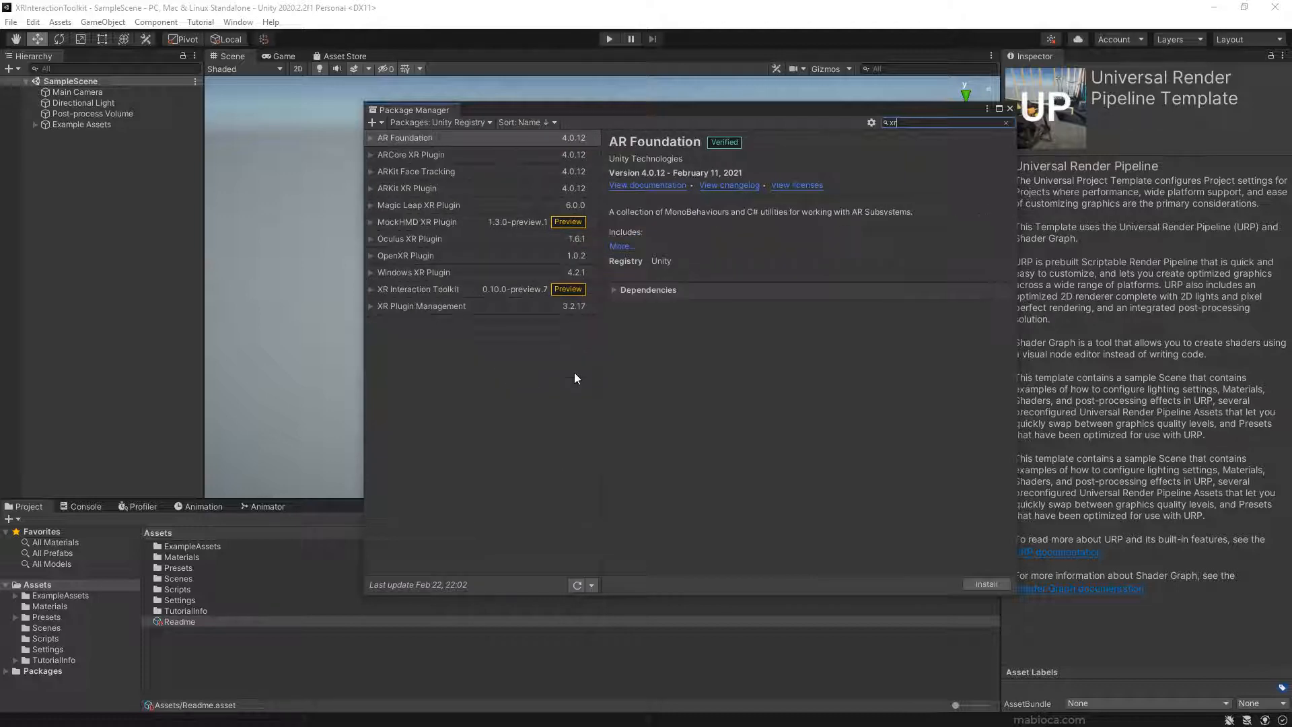
pyautogui.click(423, 291)
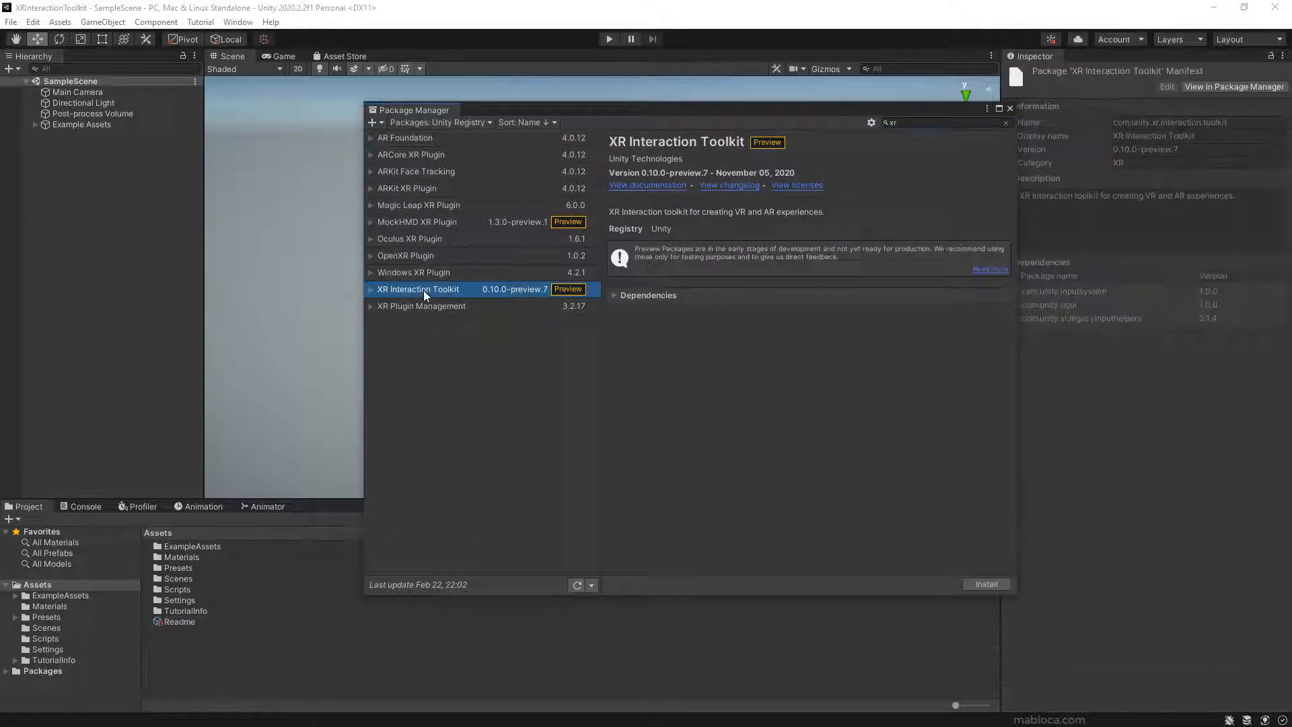
pyautogui.click(371, 290)
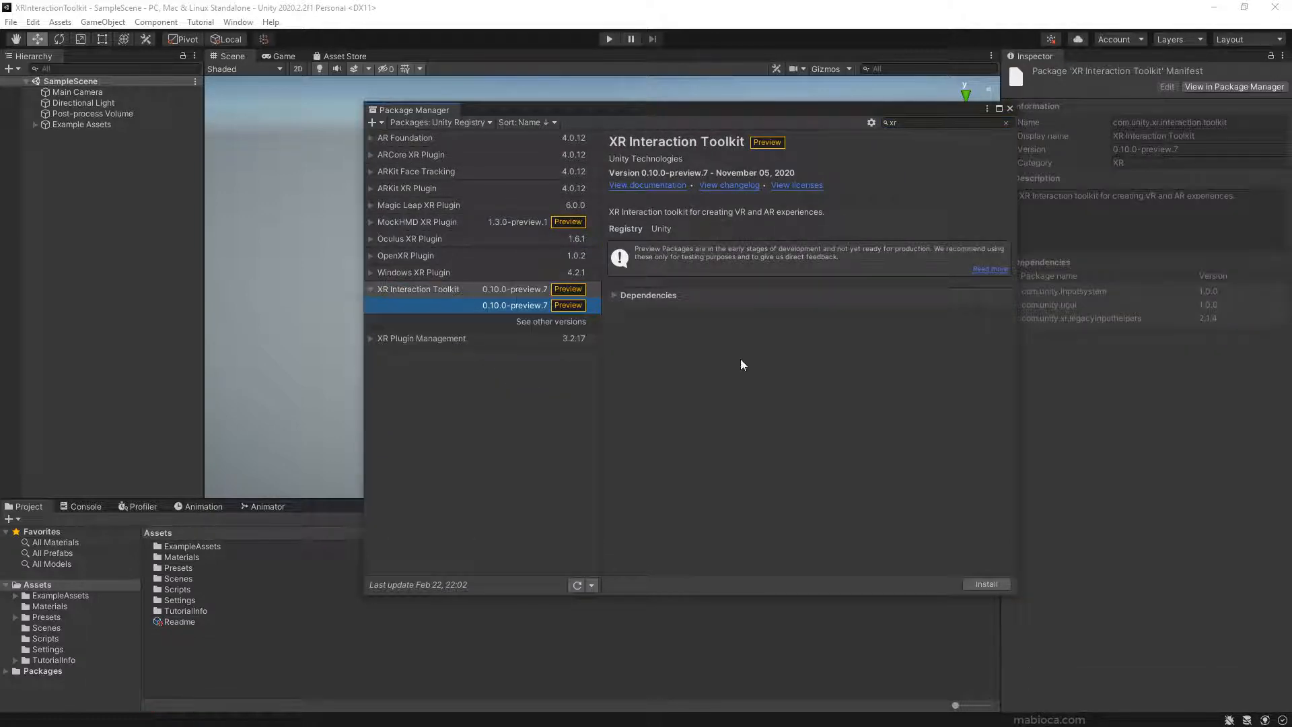
pyautogui.click(1001, 582)
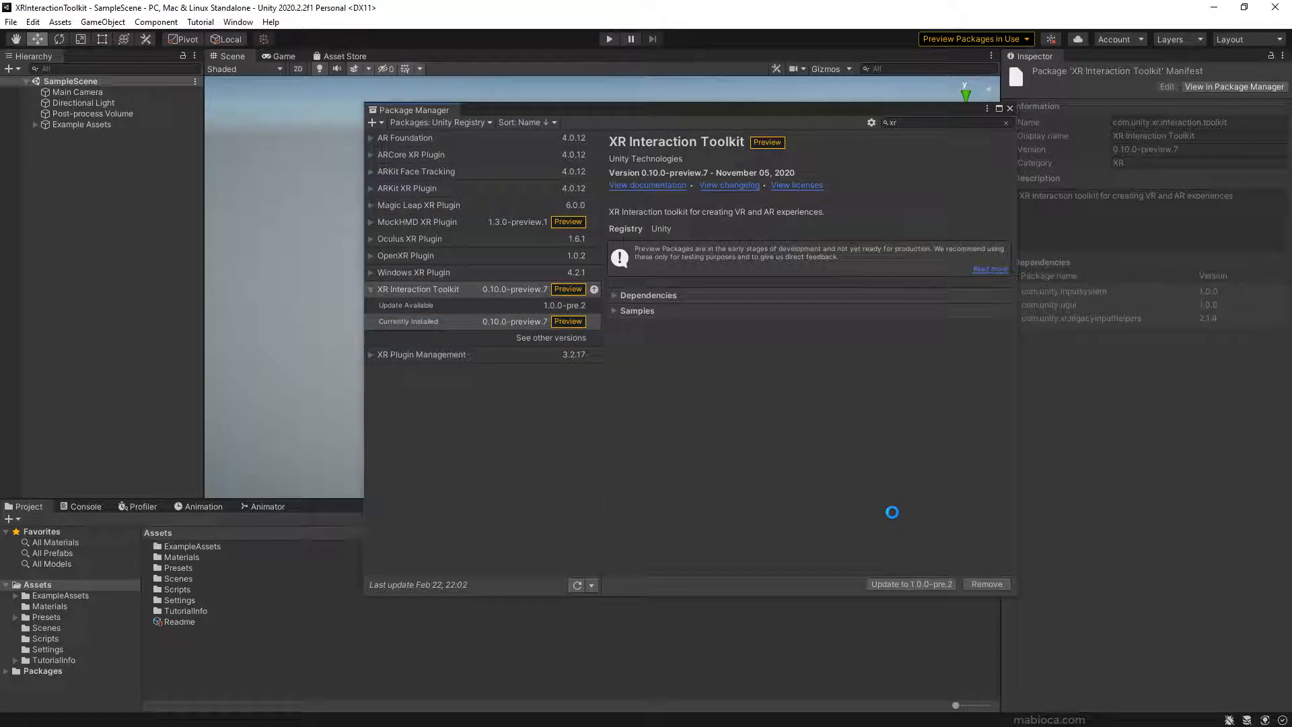
# - Update the XR Interaction Toolkit to 1.0.0-pre.2 and import its Default Input Actions sample
pyautogui.click(879, 584)
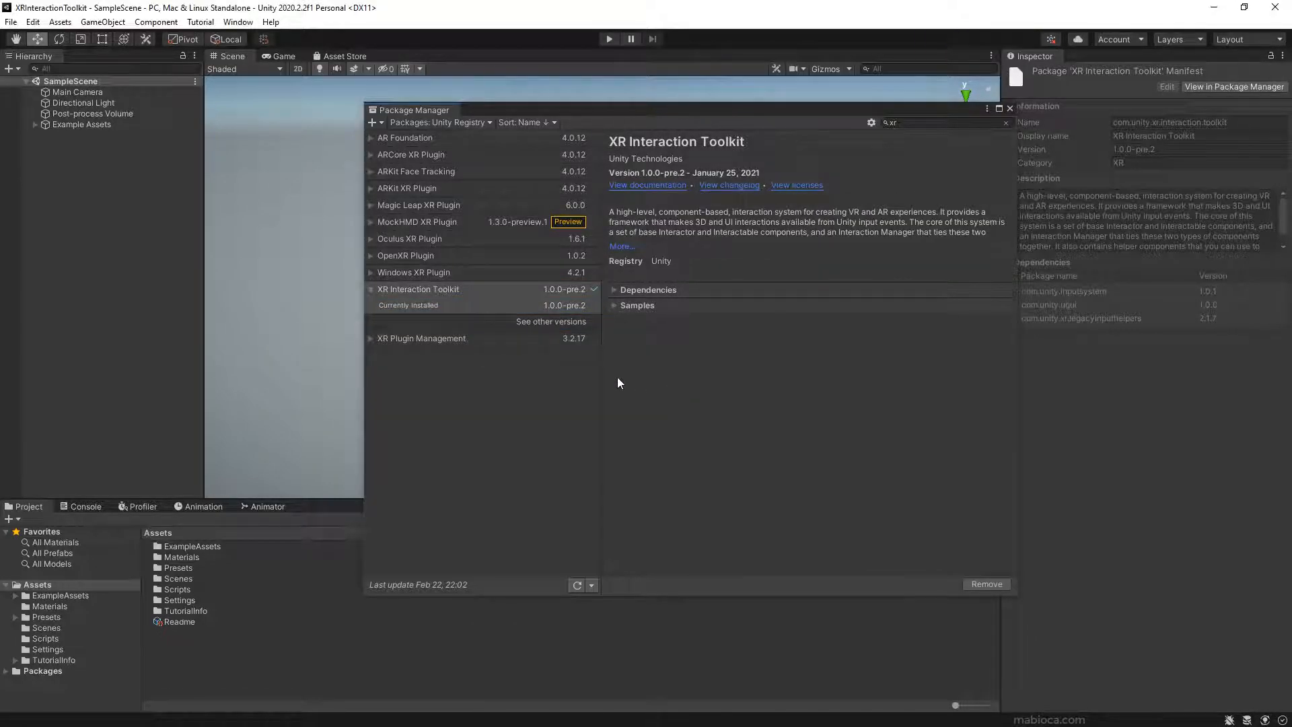
pyautogui.click(615, 307)
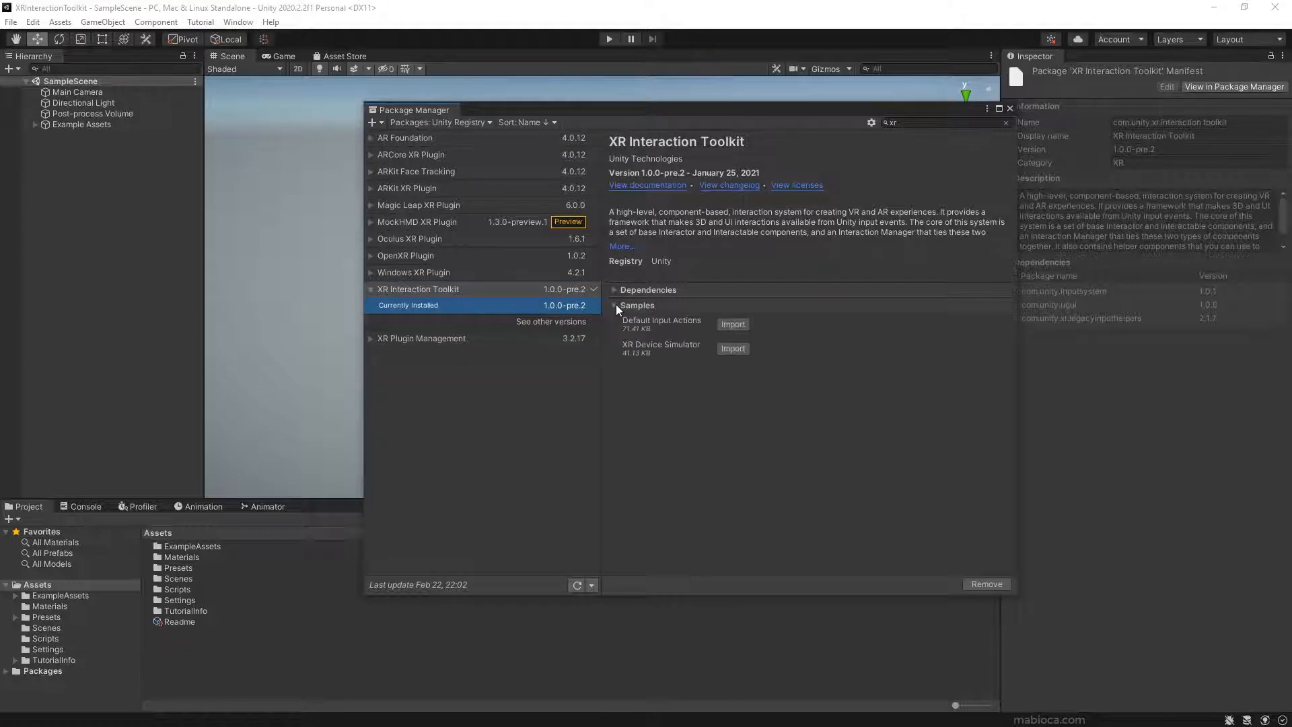
pyautogui.click(730, 324)
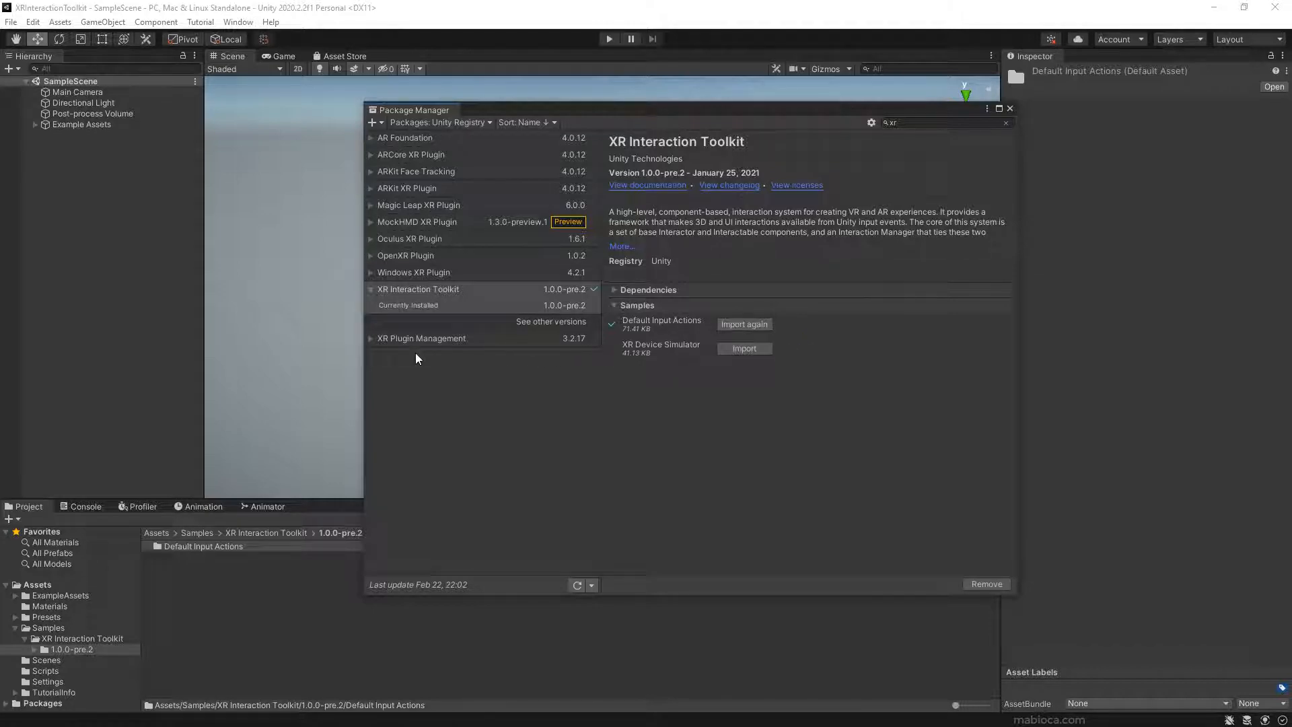
# - Install the XR Plugin Management 3.2.17 package and close the Package Manager
pyautogui.click(397, 338)
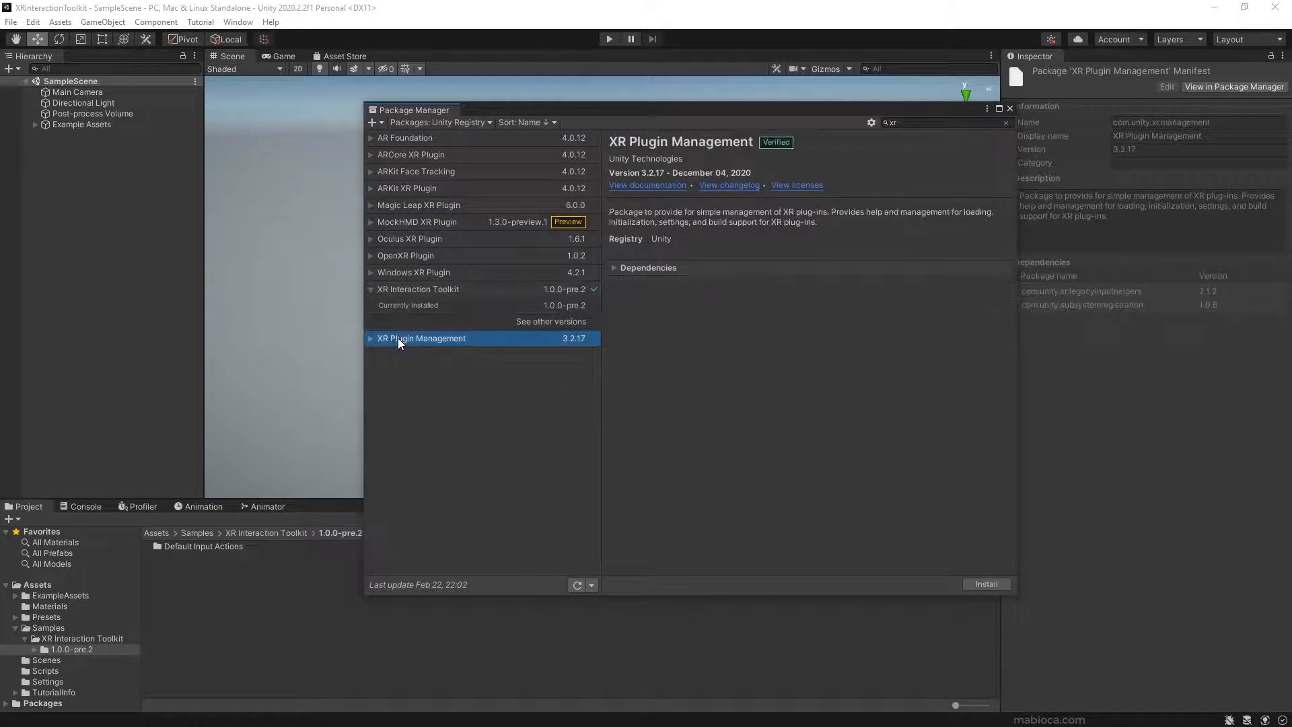
pyautogui.click(975, 582)
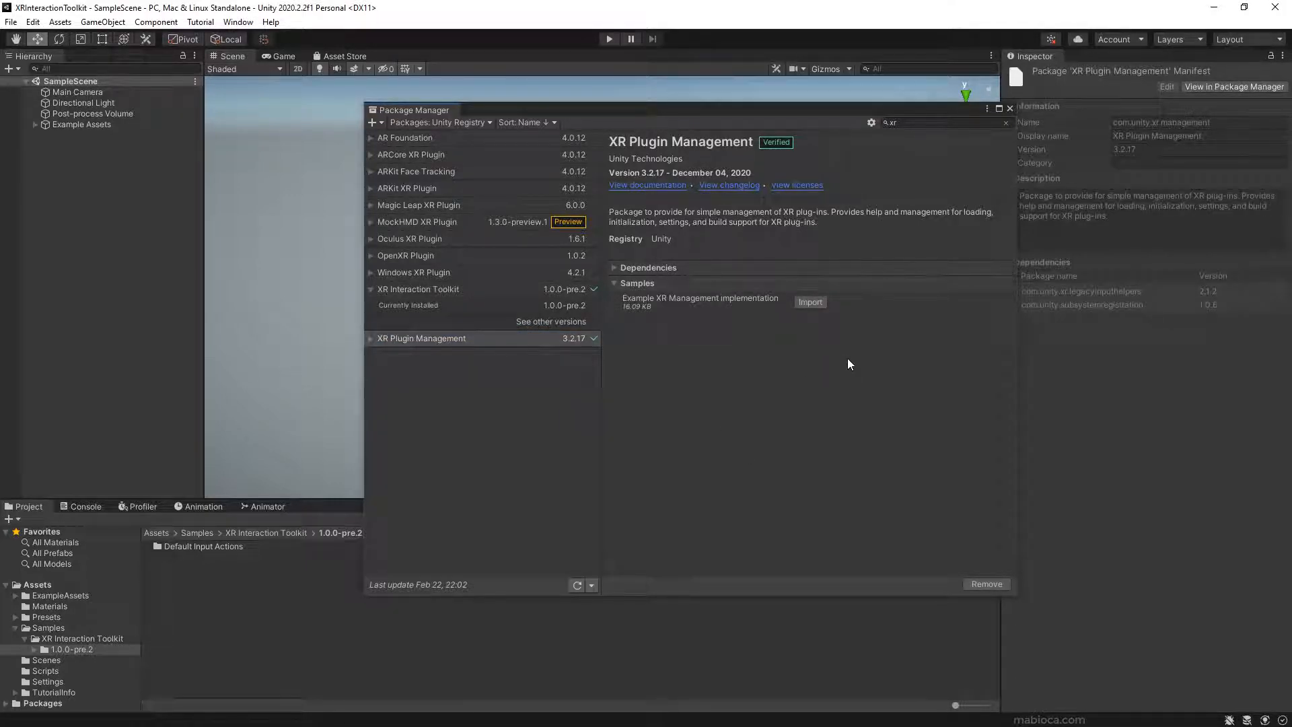
pyautogui.click(1008, 108)
# - Add the XRI Default Left Controller and XRI Default Right Controller presets to the ActionBasedController defaults
pyautogui.scroll(8, 557, 256)
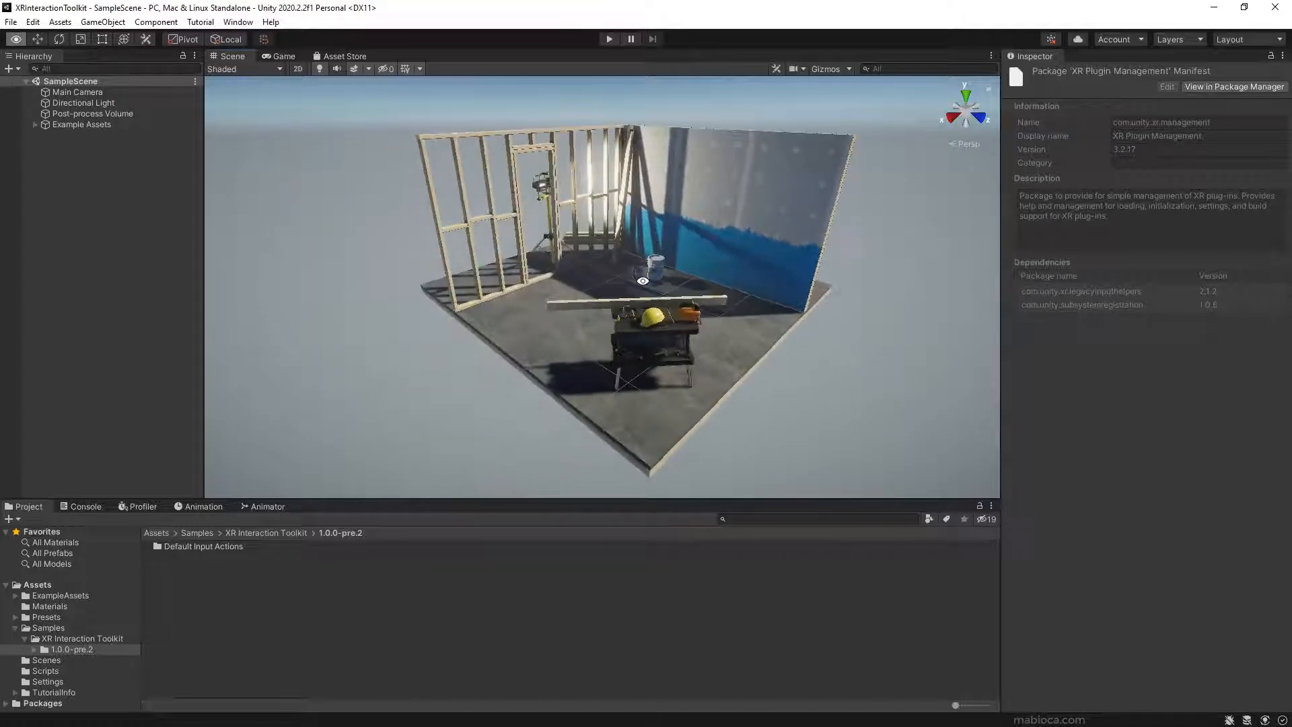
pyautogui.keyDown('alt'); pyautogui.moveTo(643, 281); pyautogui.dragTo(665, 352); pyautogui.keyUp('alt')
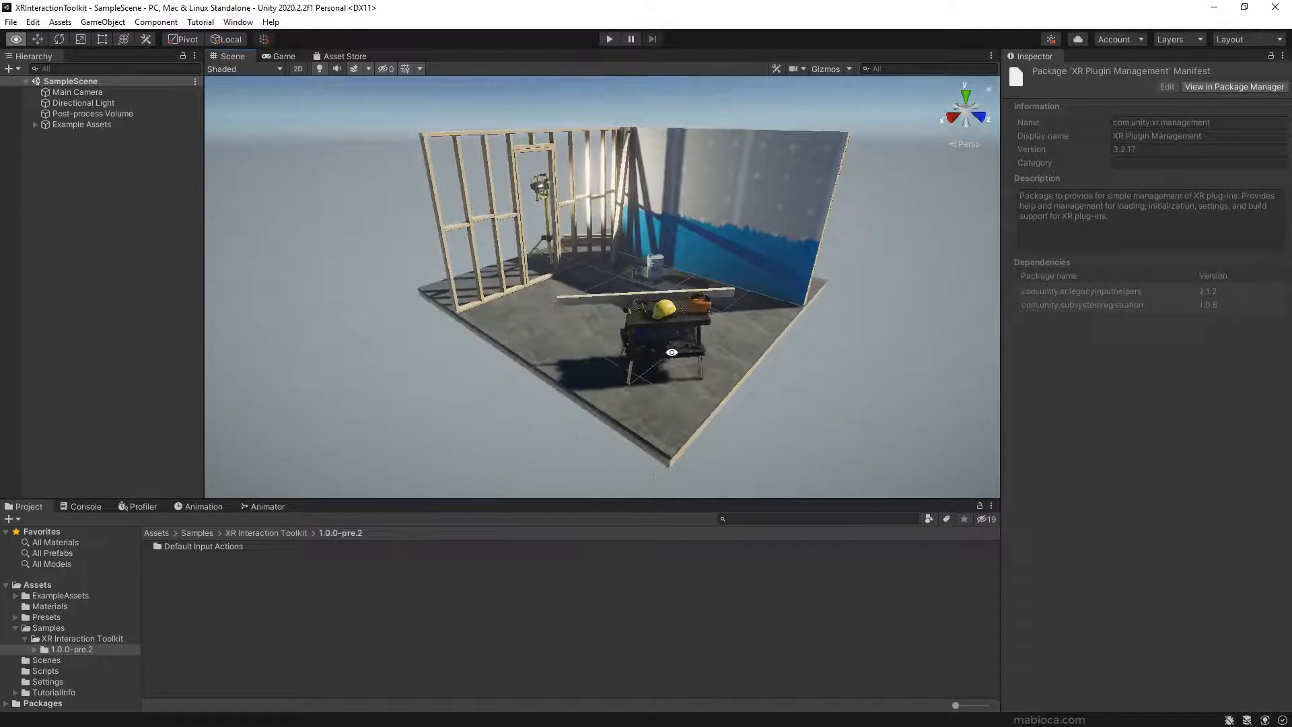
pyautogui.click(35, 649)
pyautogui.click(72, 659)
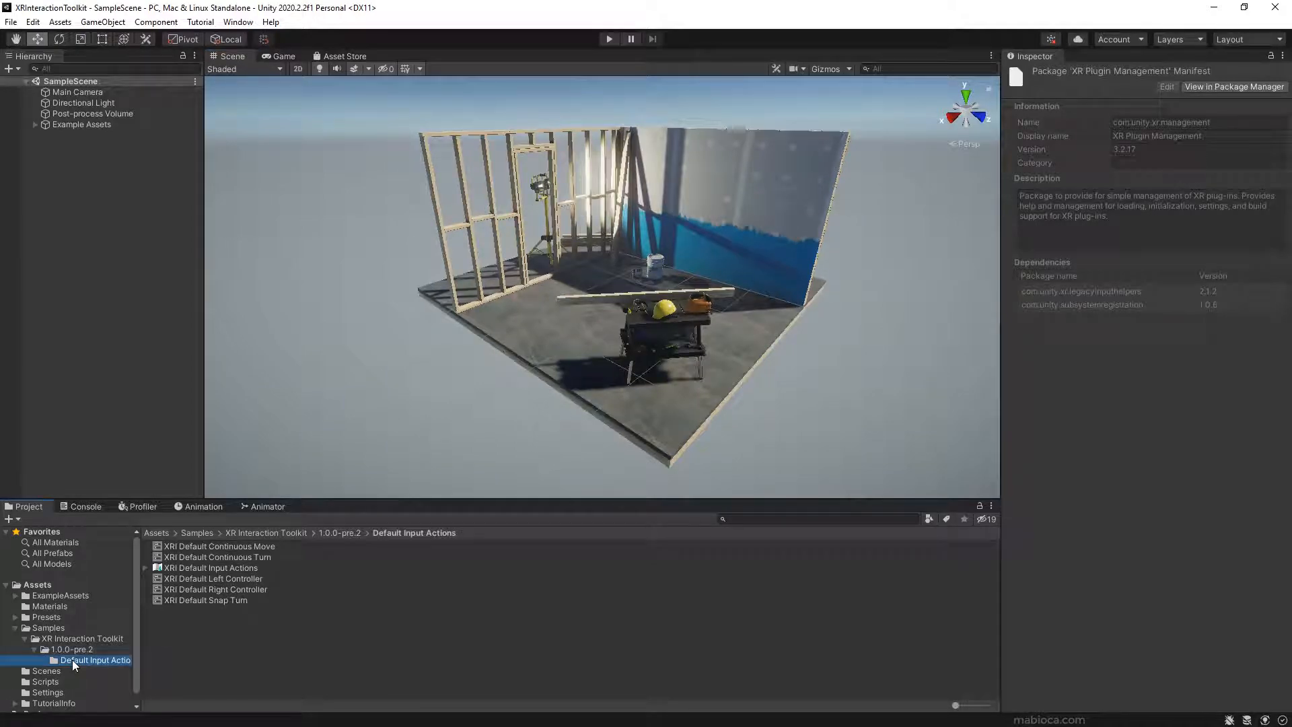
pyautogui.click(241, 576)
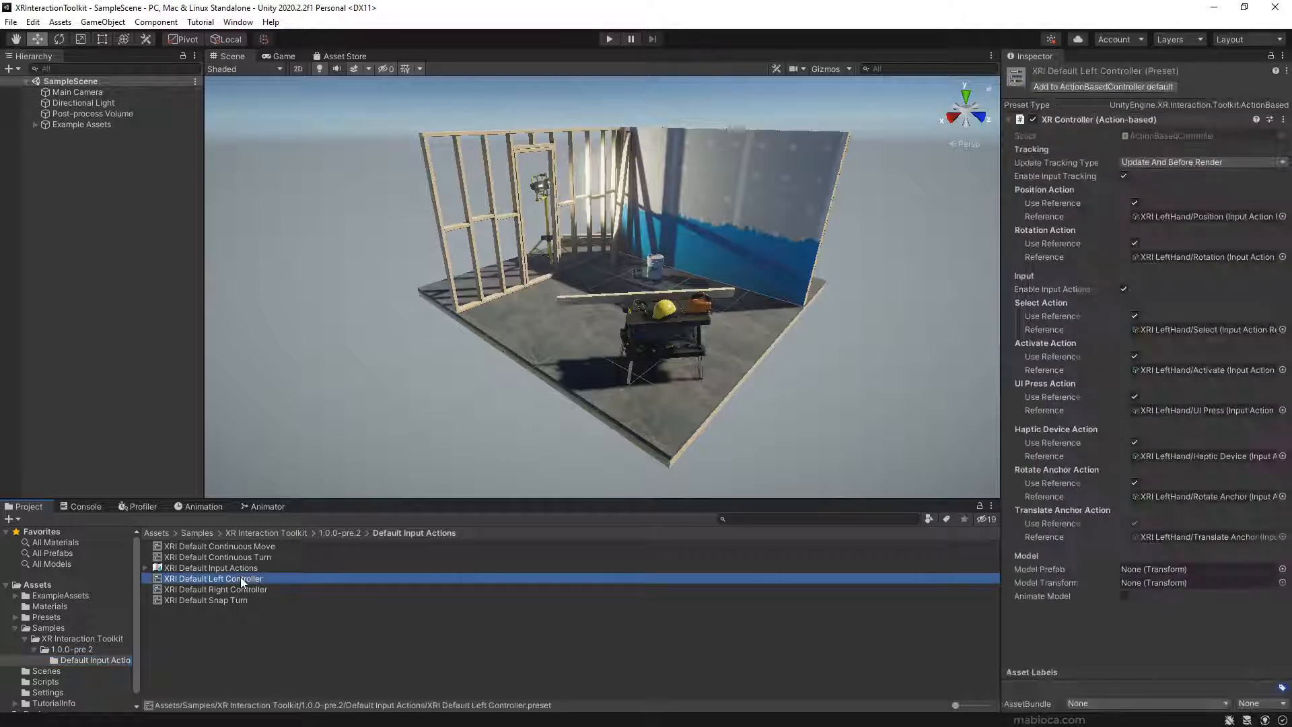
pyautogui.click(1053, 86)
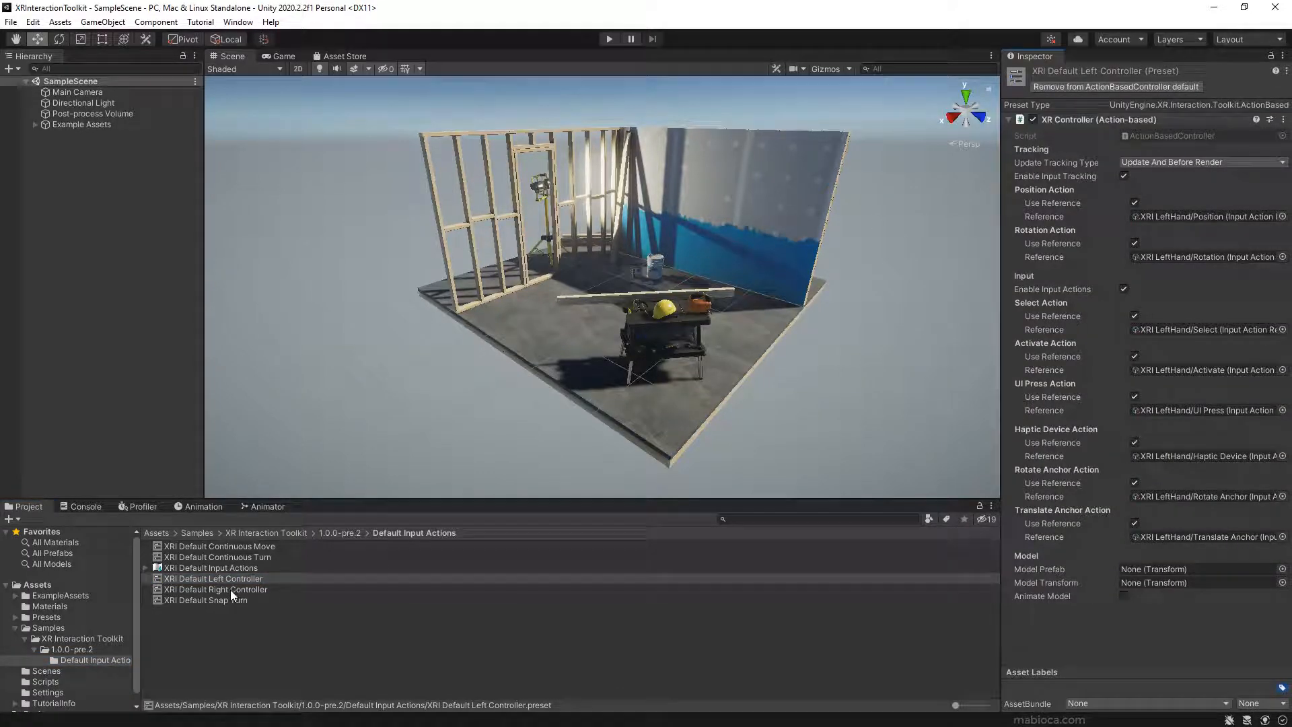
pyautogui.click(230, 589)
pyautogui.click(1076, 86)
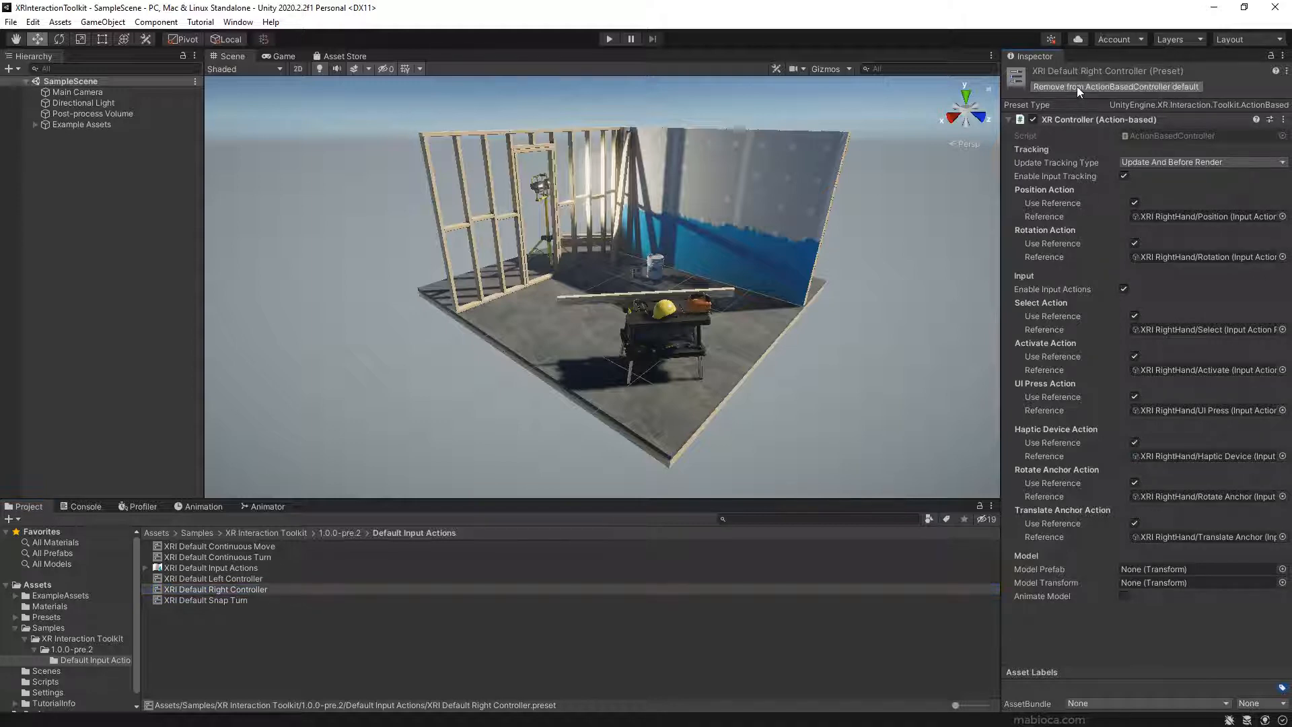
# - In the Preset Manager, enter right-hand and left-hand filters for the matching ActionBasedController presets
pyautogui.click(33, 21)
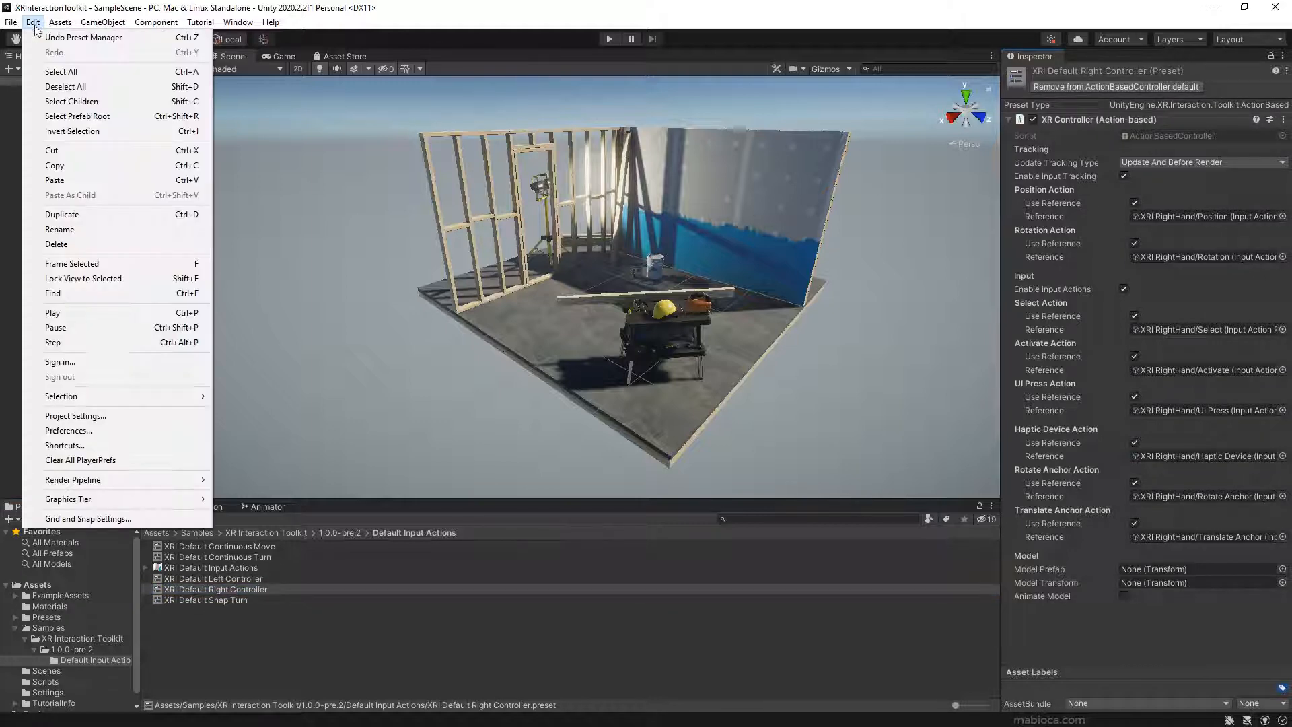
pyautogui.click(111, 416)
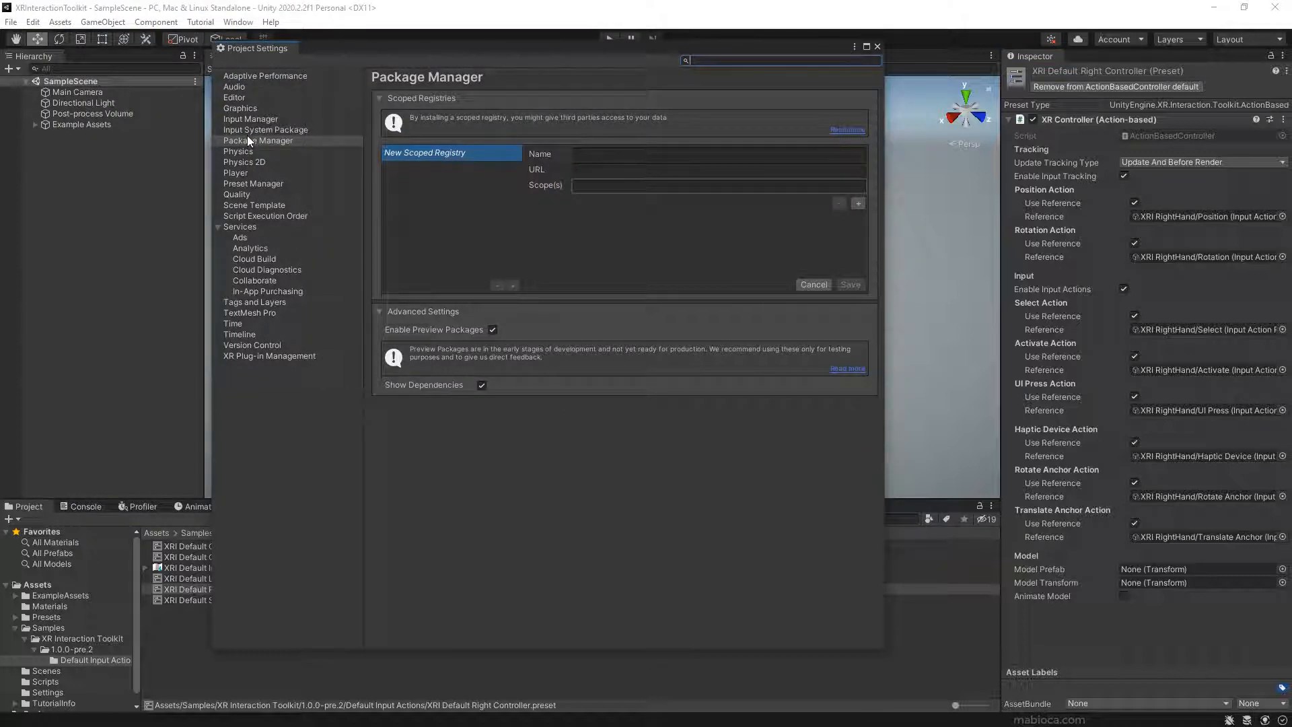
pyautogui.click(247, 183)
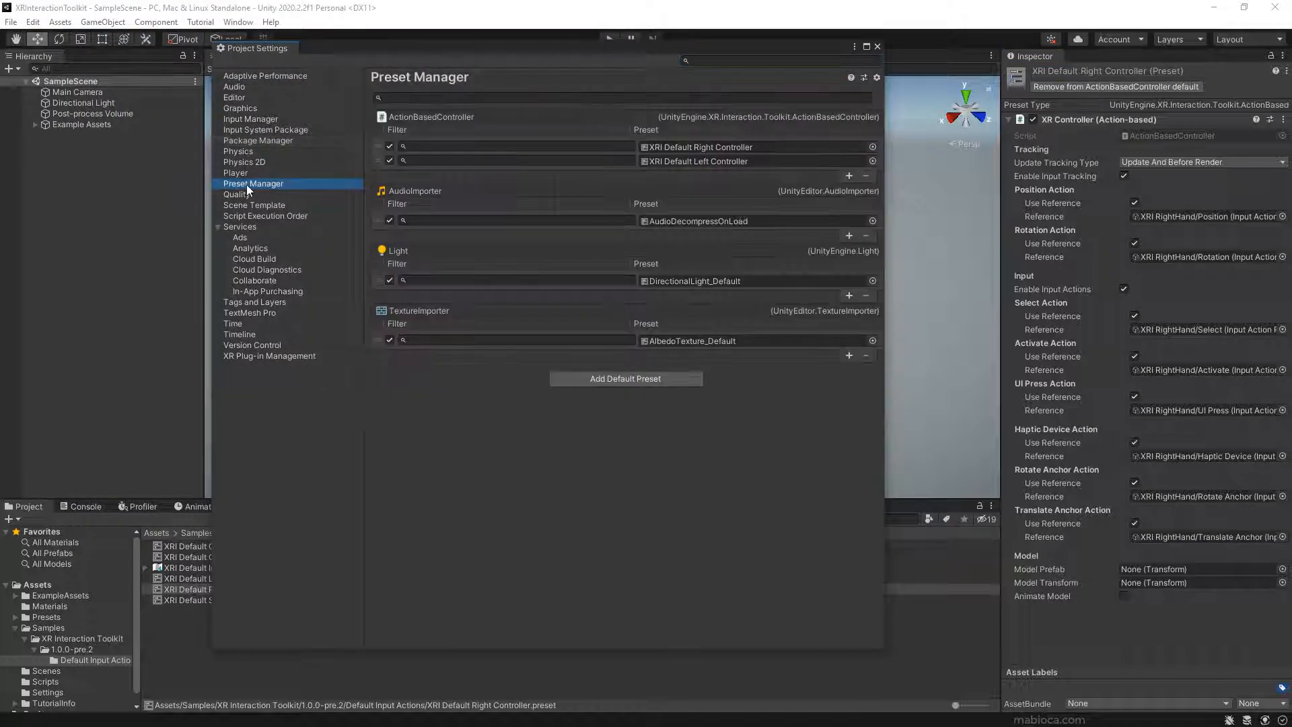
pyautogui.click(435, 145)
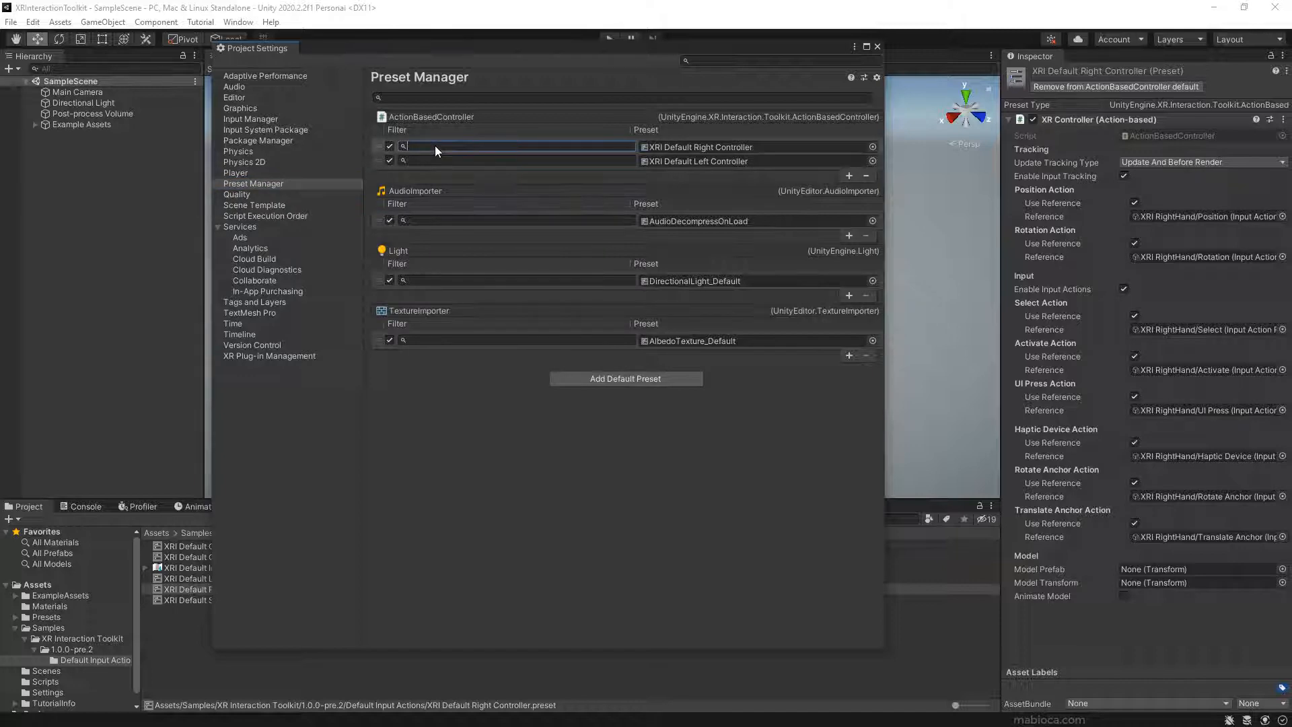
pyautogui.write('Right Hand')
pyautogui.click(443, 161)
pyautogui.write('Left H')
pyautogui.click(488, 148)
# - Set the Player's Active Input Handling to Input System Package (New), apply it with an editor restart, and close the project settings
pyautogui.click(236, 174)
pyautogui.scroll(-10, 601, 445)
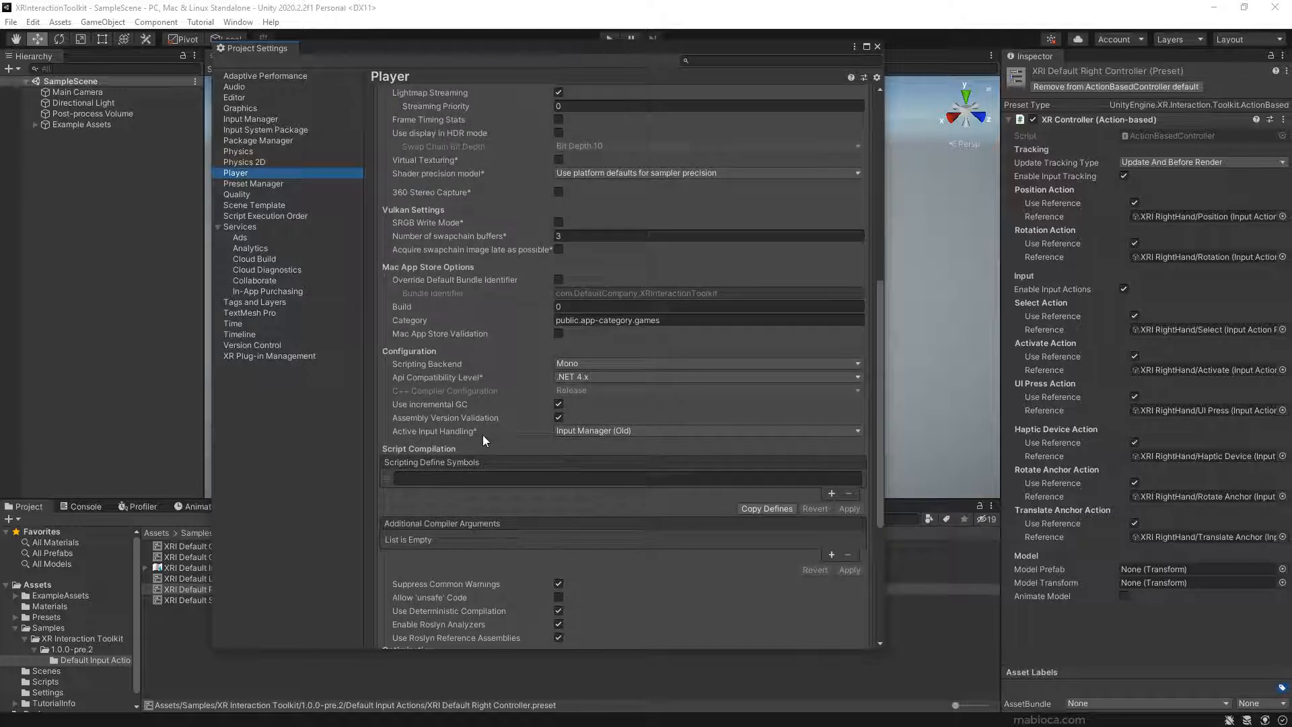
pyautogui.click(615, 431)
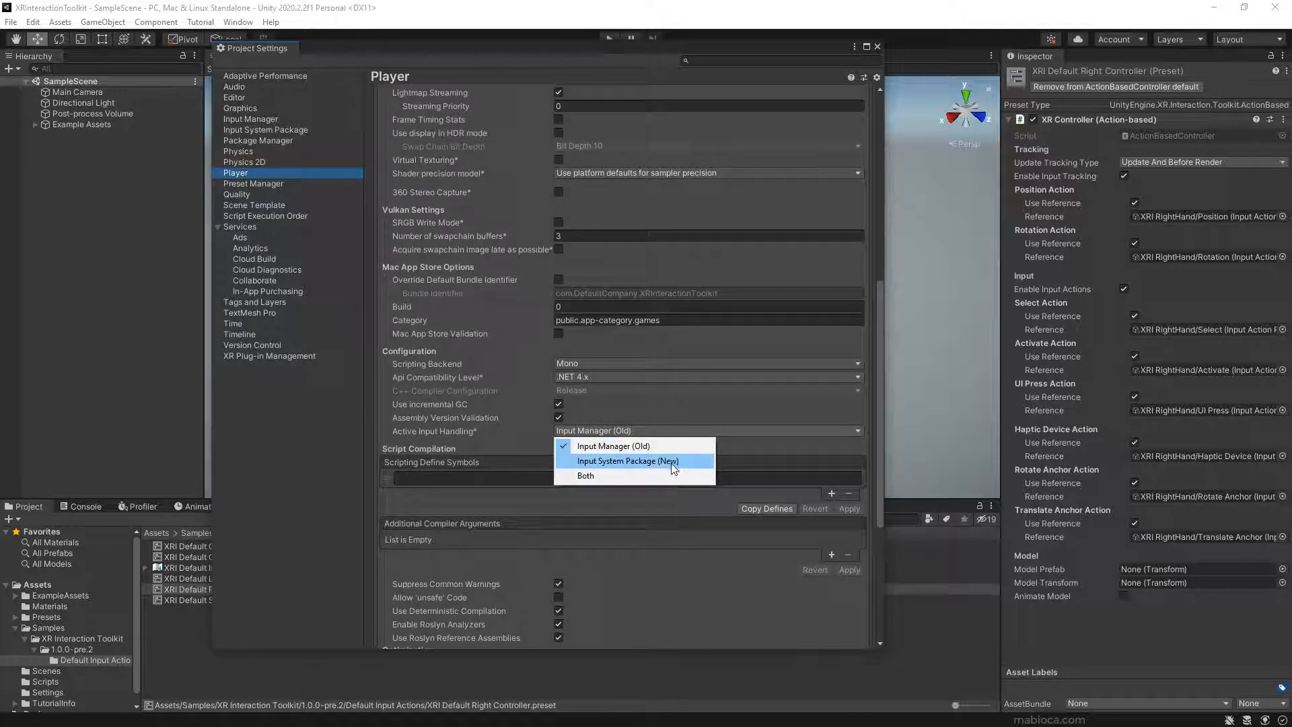
pyautogui.click(637, 460)
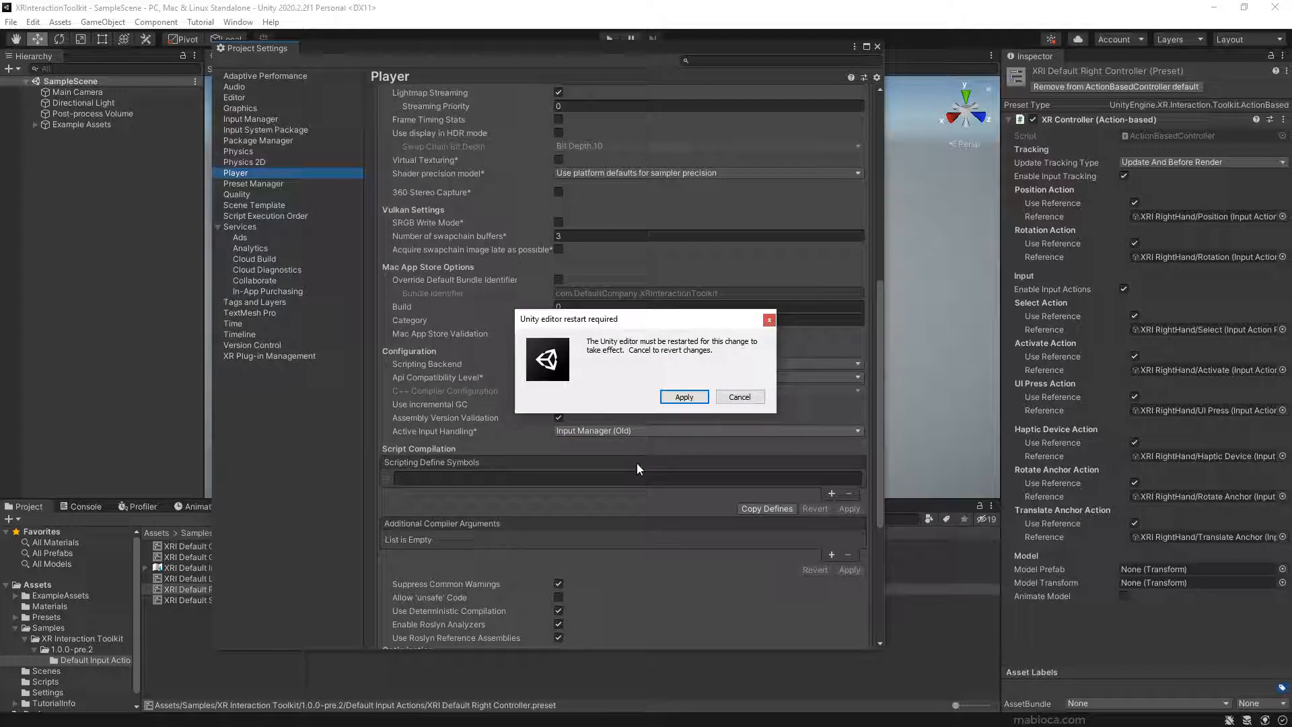
pyautogui.click(682, 397)
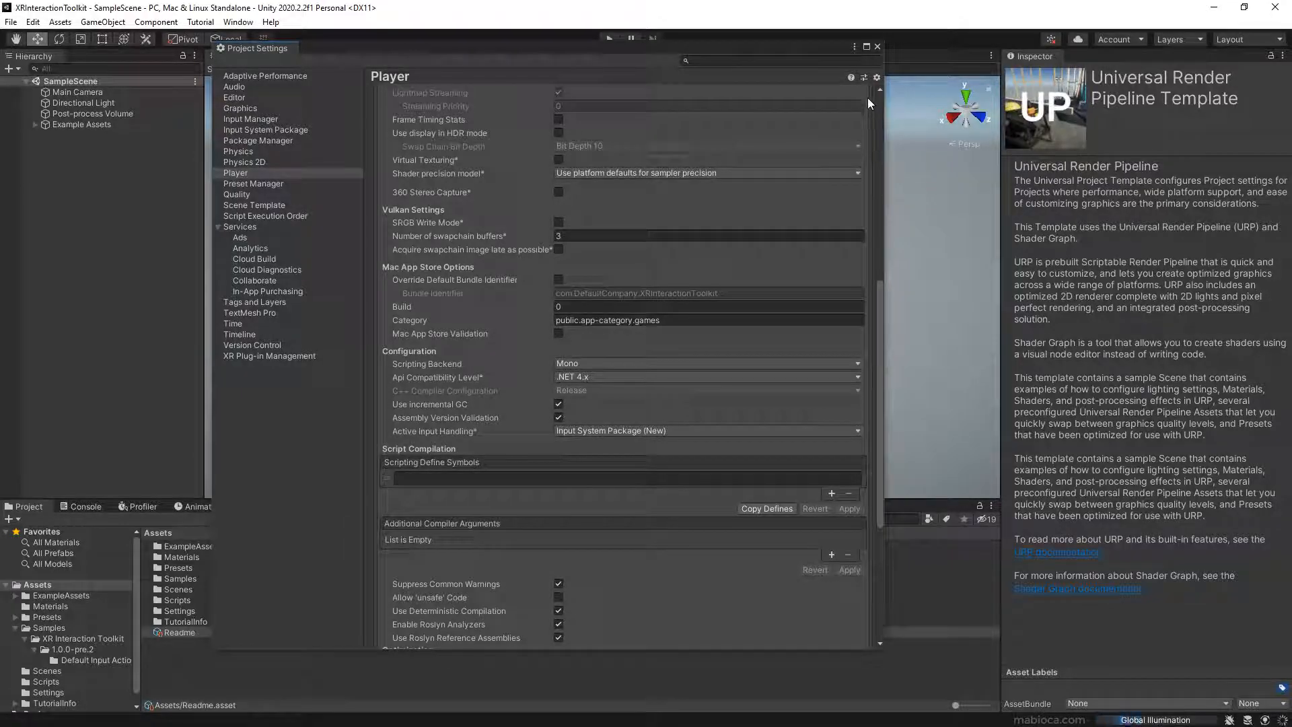
pyautogui.click(877, 47)
# - Turn off the Static flag for the jigsaw and the safety hat on the workbench
pyautogui.scroll(5, 739, 354)
pyautogui.moveTo(739, 354); pyautogui.dragTo(754, 336, button='right')
pyautogui.moveTo(753, 337); pyautogui.dragTo(716, 265, button='middle')
pyautogui.click(712, 267)
pyautogui.click(706, 296)
pyautogui.click(1253, 75)
pyautogui.click(801, 246)
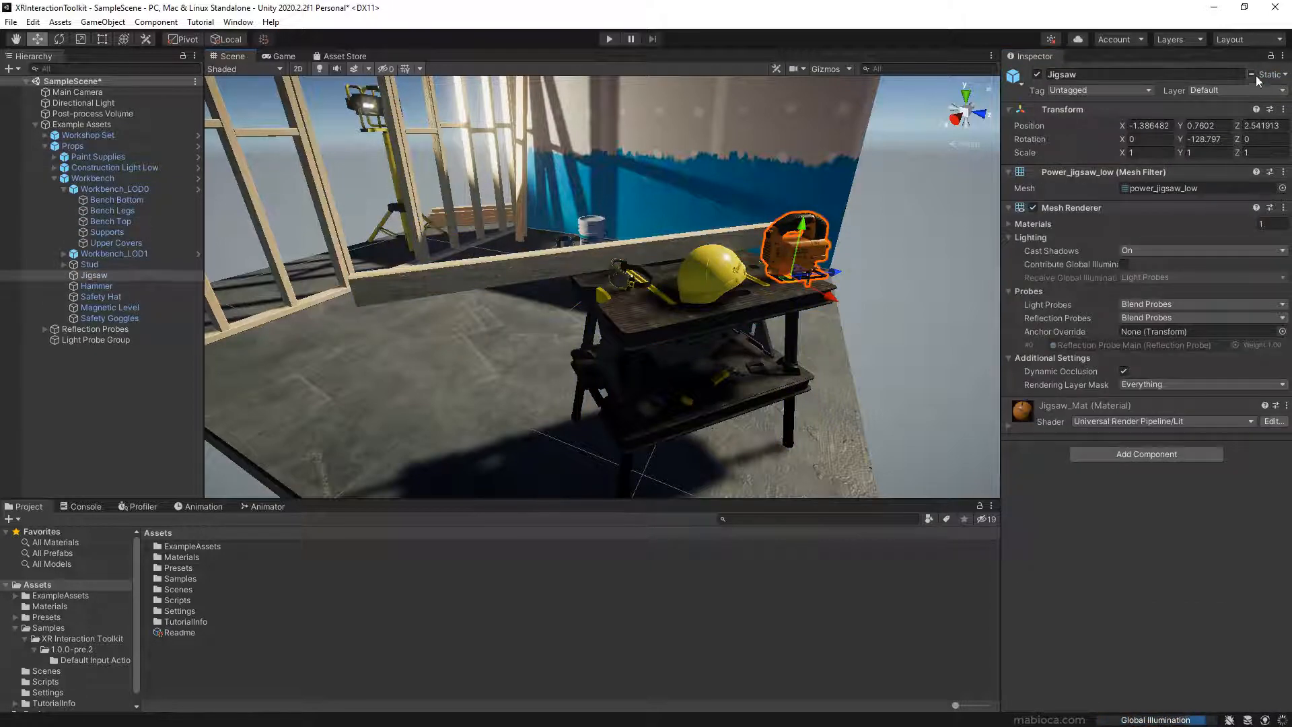
pyautogui.click(717, 265)
pyautogui.click(717, 269)
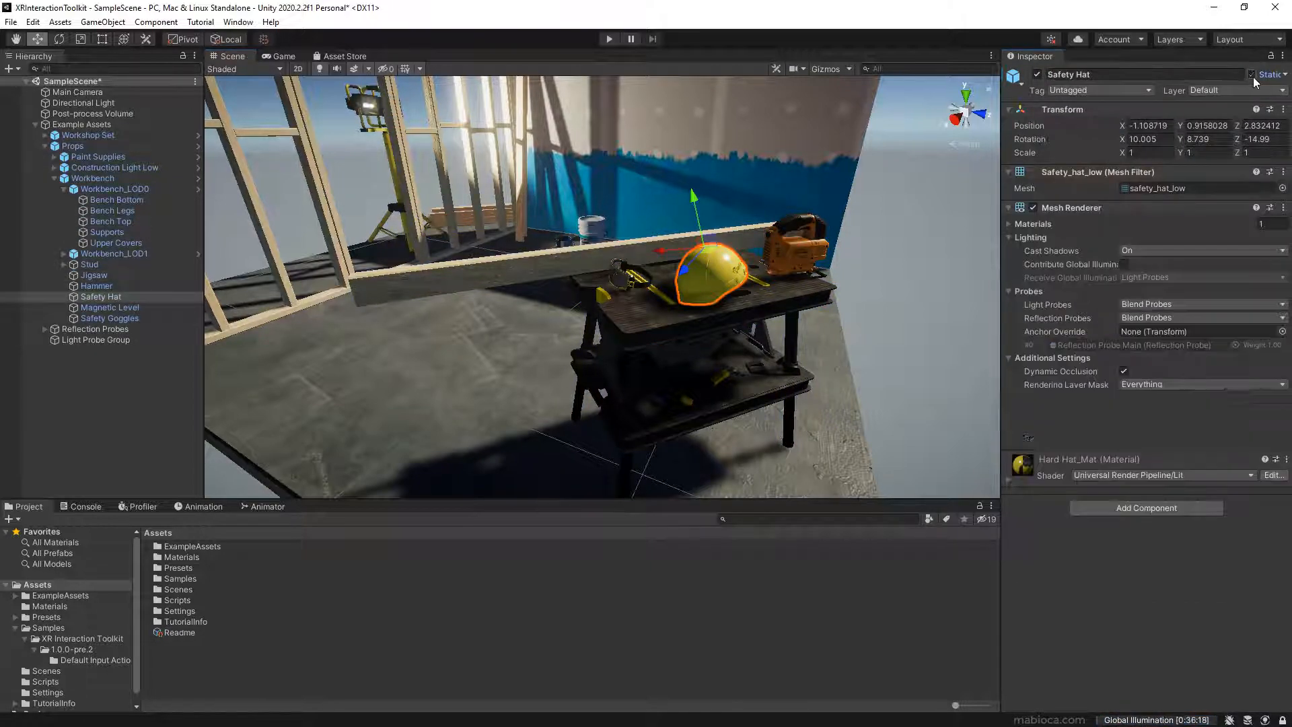
# - Turn off the Static flag for the safety goggles and the wooden stud lying across the workbench
pyautogui.click(625, 280)
pyautogui.click(1251, 75)
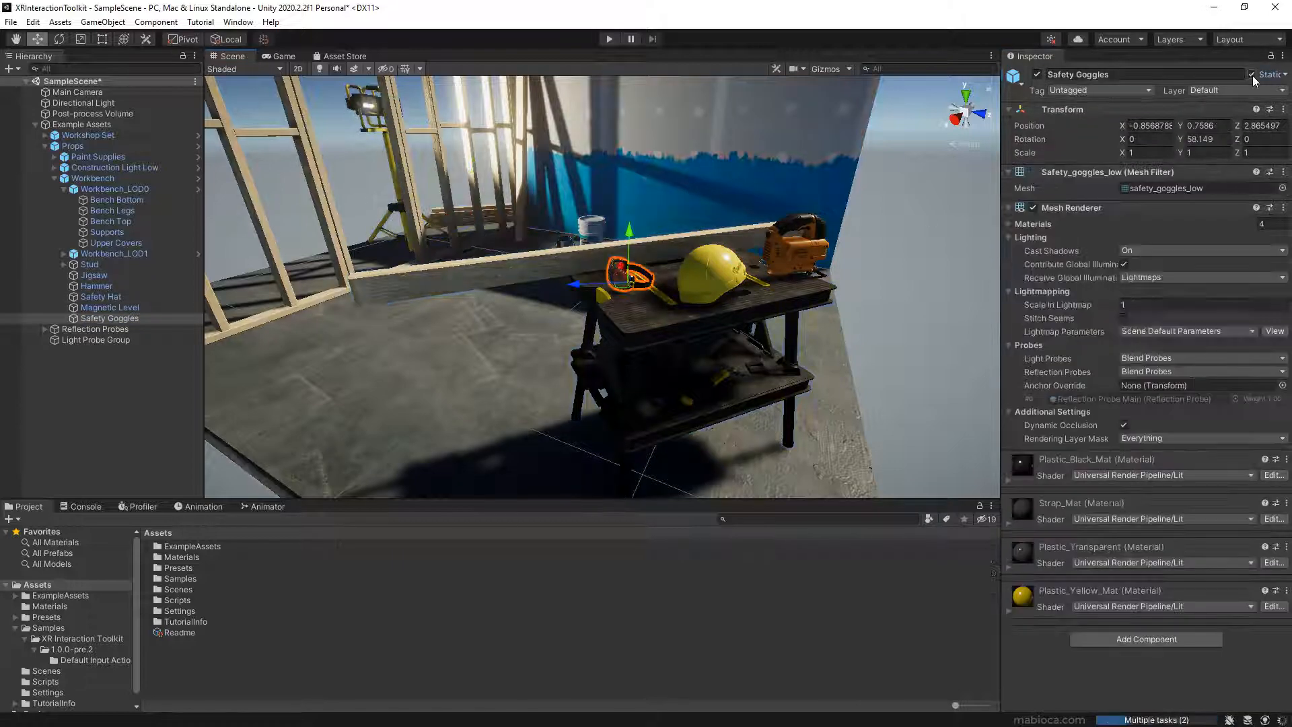
pyautogui.click(1251, 74)
pyautogui.keyDown('alt'); pyautogui.moveTo(559, 249); pyautogui.dragTo(646, 269, button='right'); pyautogui.keyUp('alt')
pyautogui.keyDown('alt'); pyautogui.moveTo(645, 269); pyautogui.dragTo(712, 285); pyautogui.keyUp('alt')
pyautogui.click(683, 310)
pyautogui.click(683, 310)
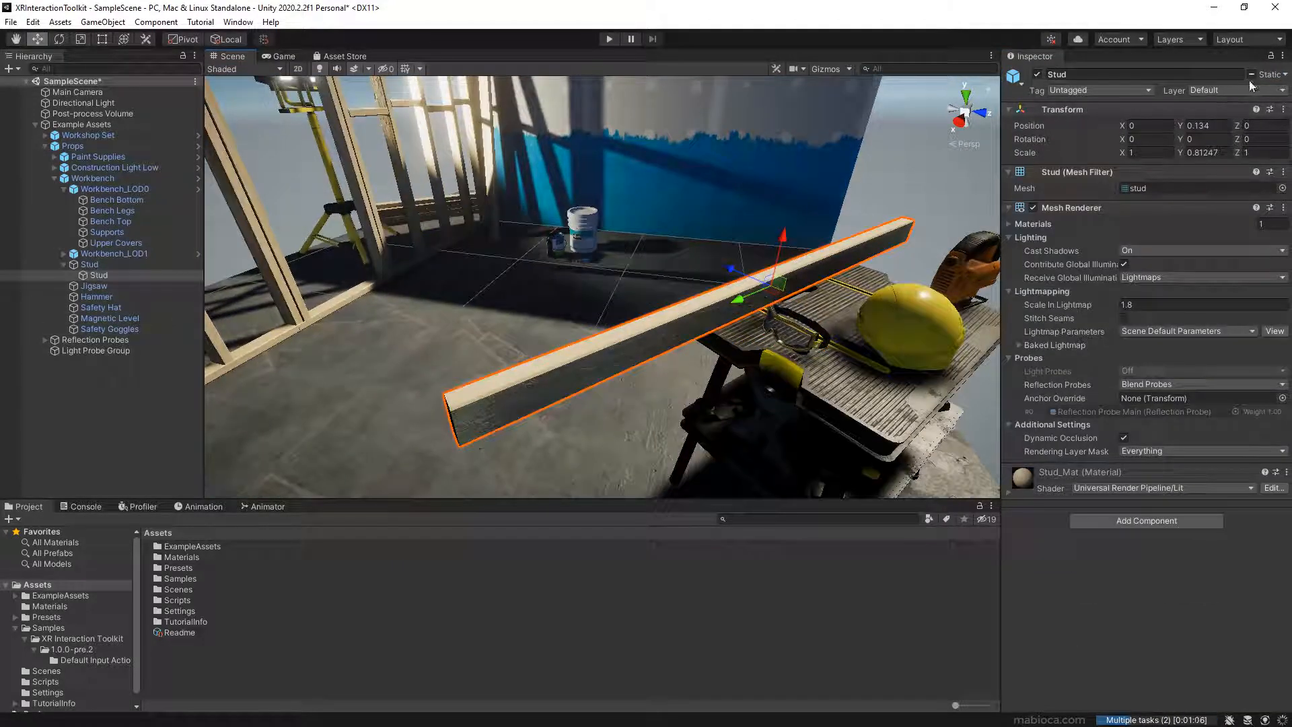
# - Turn off the Static flag for the paint brush and the Paint 1G Bucket on the floor
pyautogui.keyDown('alt'); pyautogui.moveTo(469, 226); pyautogui.dragTo(619, 226, button='right'); pyautogui.keyUp('alt')
pyautogui.moveTo(658, 228); pyautogui.dragTo(825, 349, button='middle')
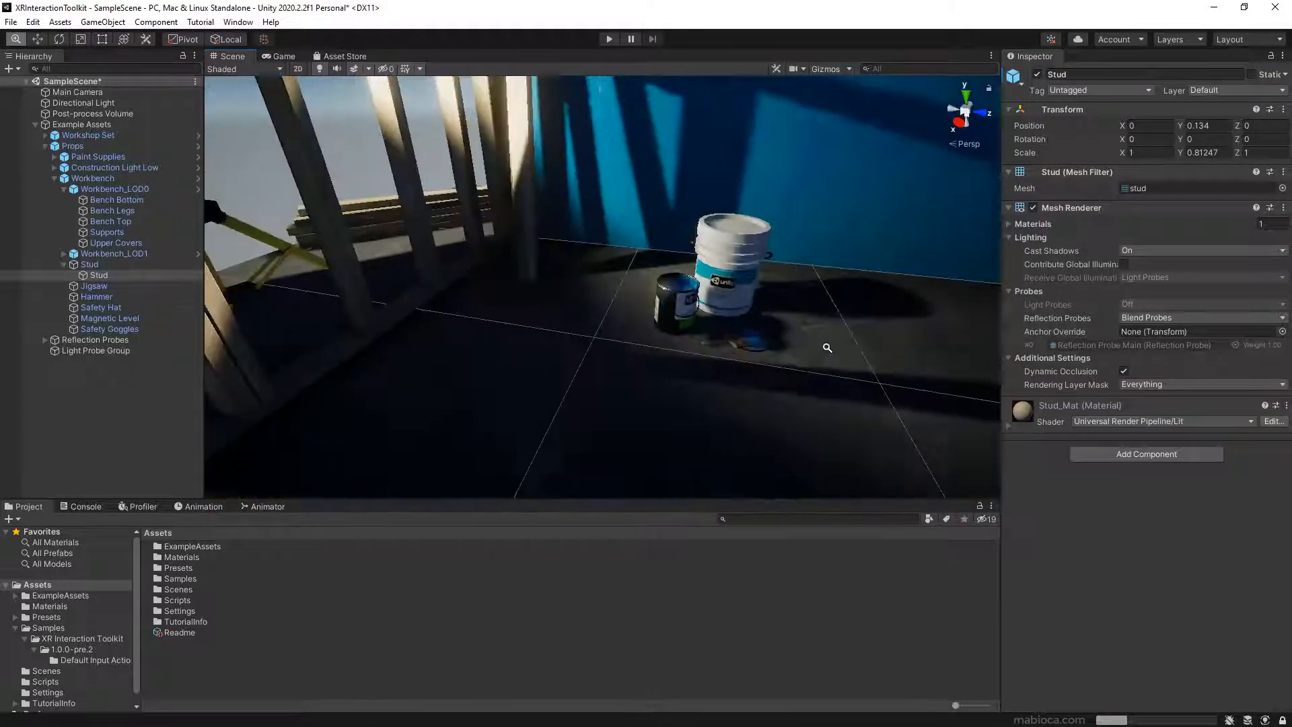
pyautogui.click(766, 349)
pyautogui.click(766, 349)
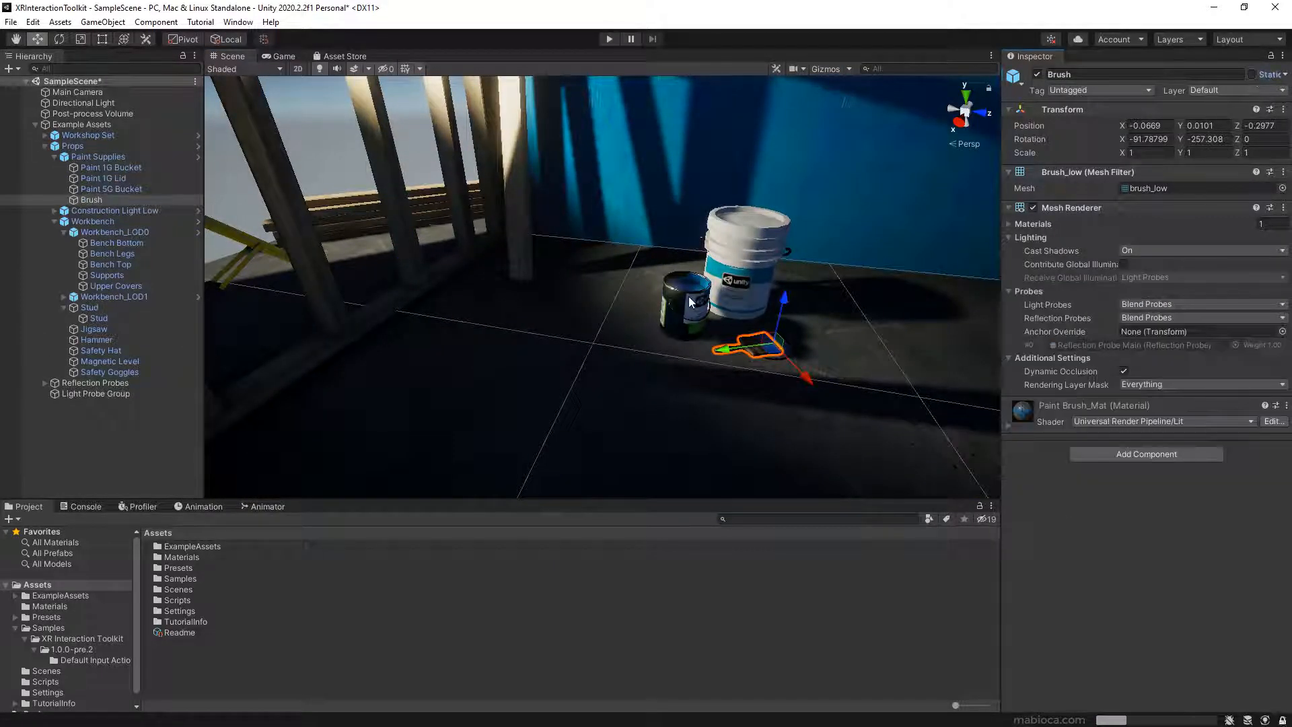
pyautogui.click(689, 304)
pyautogui.click(689, 304)
pyautogui.click(1251, 76)
pyautogui.click(1251, 76)
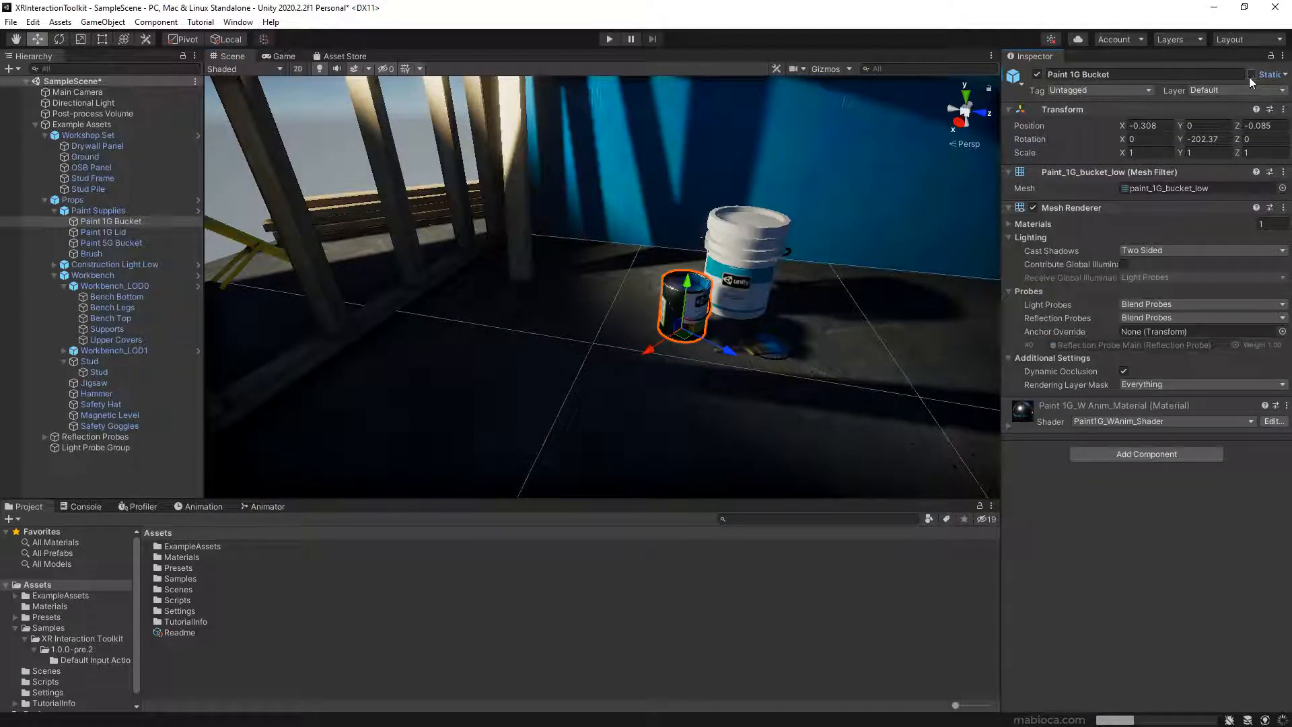
# - Add Mesh Colliders with Convex enabled to the Paint 1G Bucket and the paint brush
pyautogui.click(1130, 455)
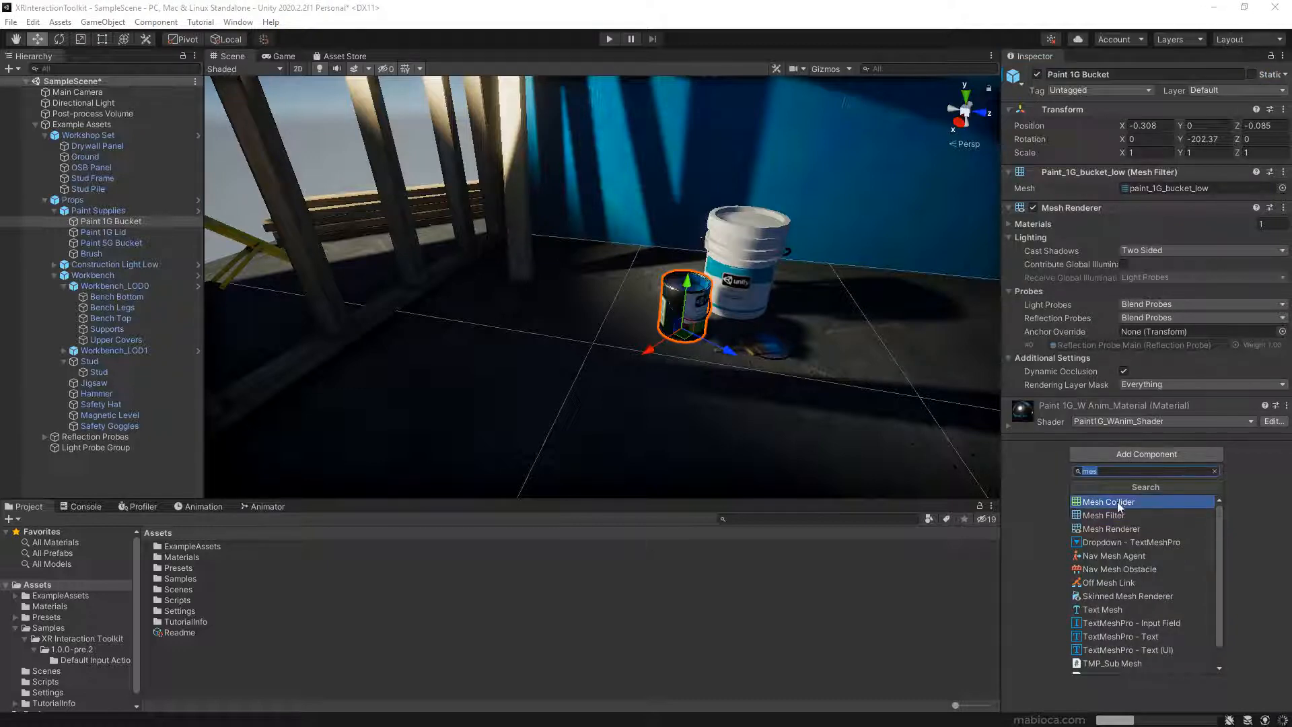
pyautogui.click(1117, 502)
pyautogui.click(756, 345)
pyautogui.click(756, 345)
pyautogui.click(1116, 454)
pyautogui.click(1097, 495)
pyautogui.click(1123, 420)
# - Add a Mesh Collider with Convex enabled to the wooden stud resting on the workbench
pyautogui.scroll(-5, 890, 390)
pyautogui.moveTo(794, 370); pyautogui.dragTo(739, 310, button='middle')
pyautogui.click(740, 309)
pyautogui.click(738, 305)
pyautogui.click(1128, 451)
pyautogui.click(1108, 502)
pyautogui.click(1123, 421)
# - Add Mesh Colliders with Convex enabled to the safety hat and the jigsaw
pyautogui.scroll(-5, 906, 416)
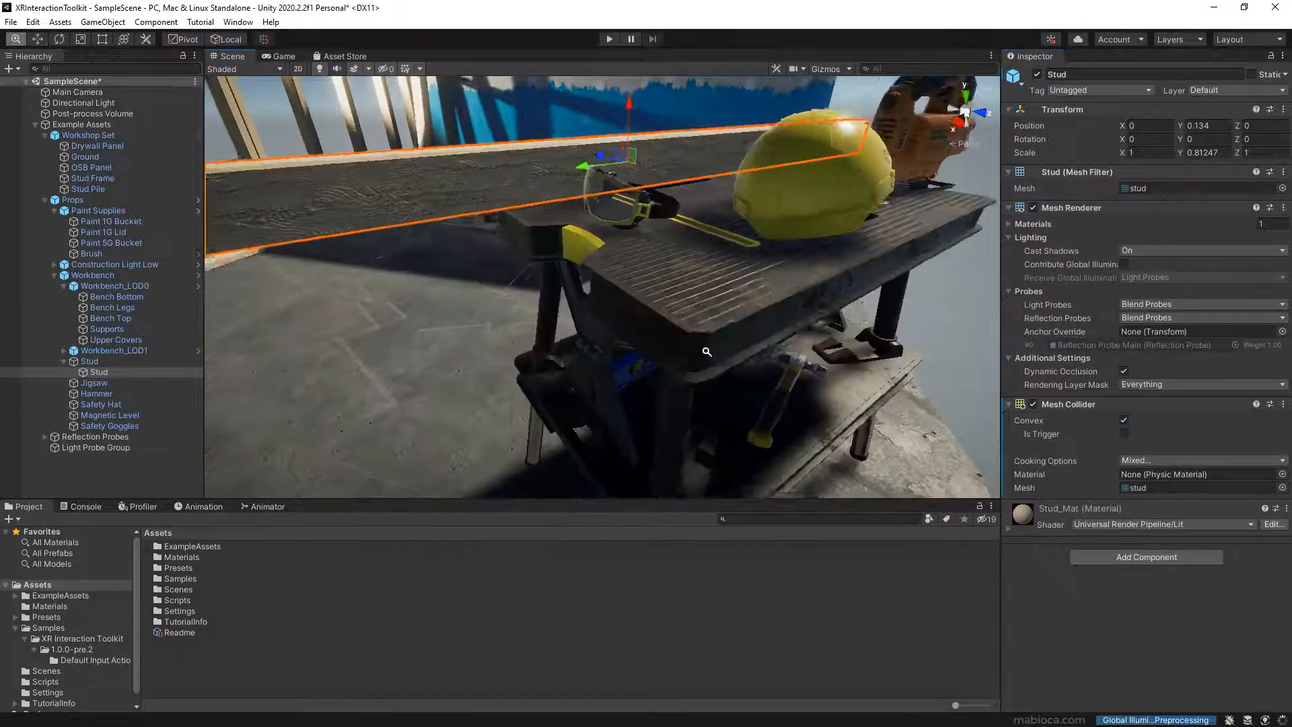
pyautogui.click(752, 215)
pyautogui.click(1146, 453)
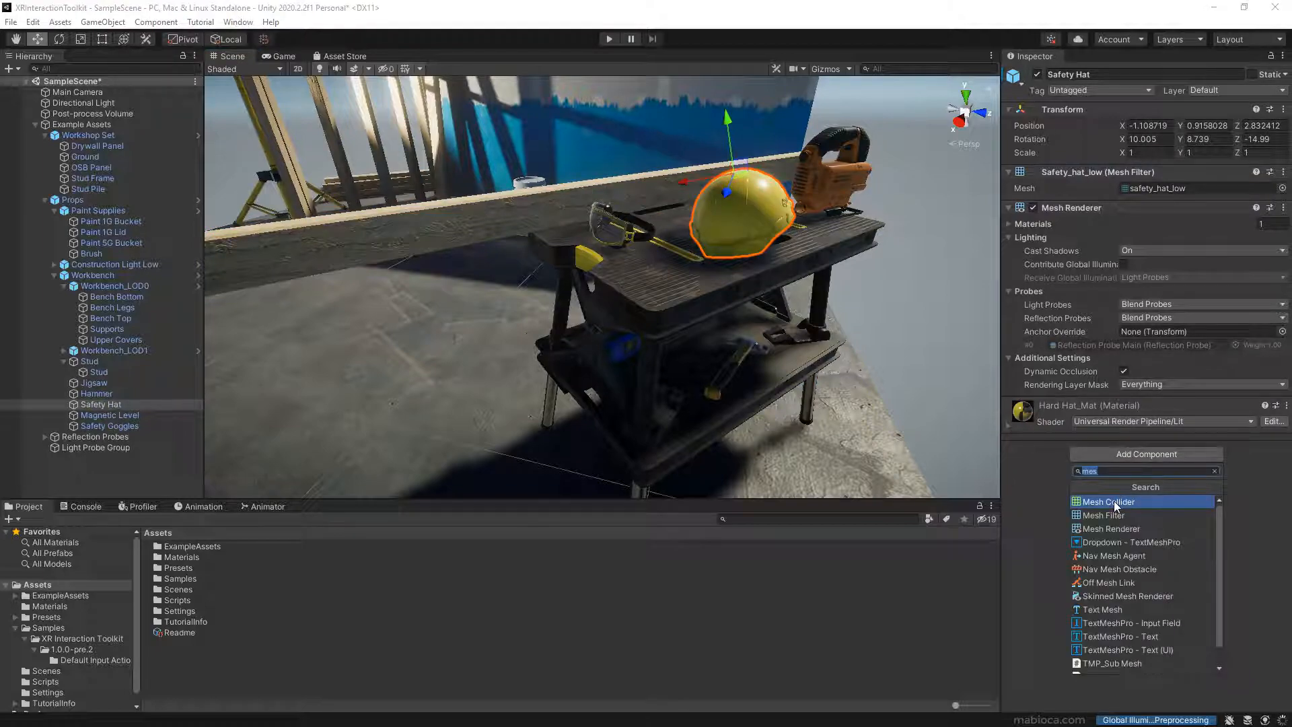
pyautogui.click(1113, 500)
pyautogui.click(1124, 421)
pyautogui.click(837, 172)
pyautogui.click(1107, 450)
pyautogui.click(1105, 498)
pyautogui.click(1124, 421)
# - Add Mesh Colliders with Convex enabled to the safety goggles and the hammer on the lower shelf
pyautogui.click(619, 229)
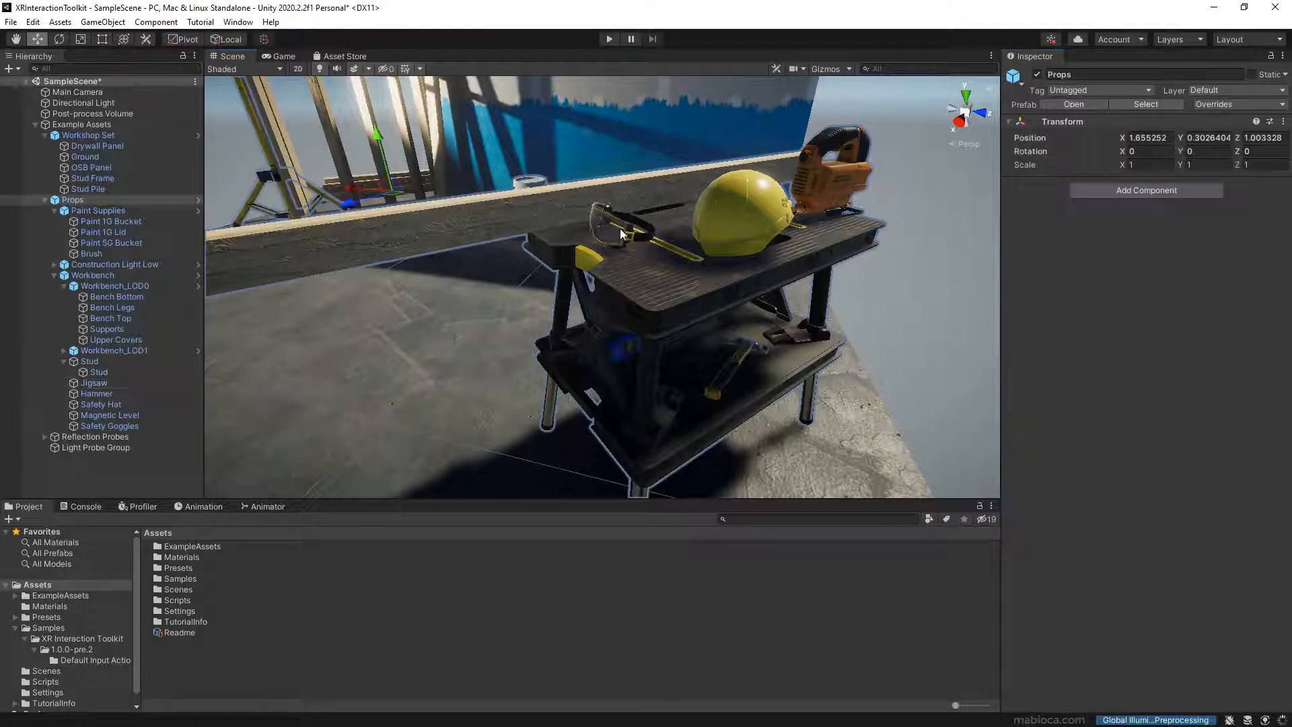
pyautogui.click(1130, 587)
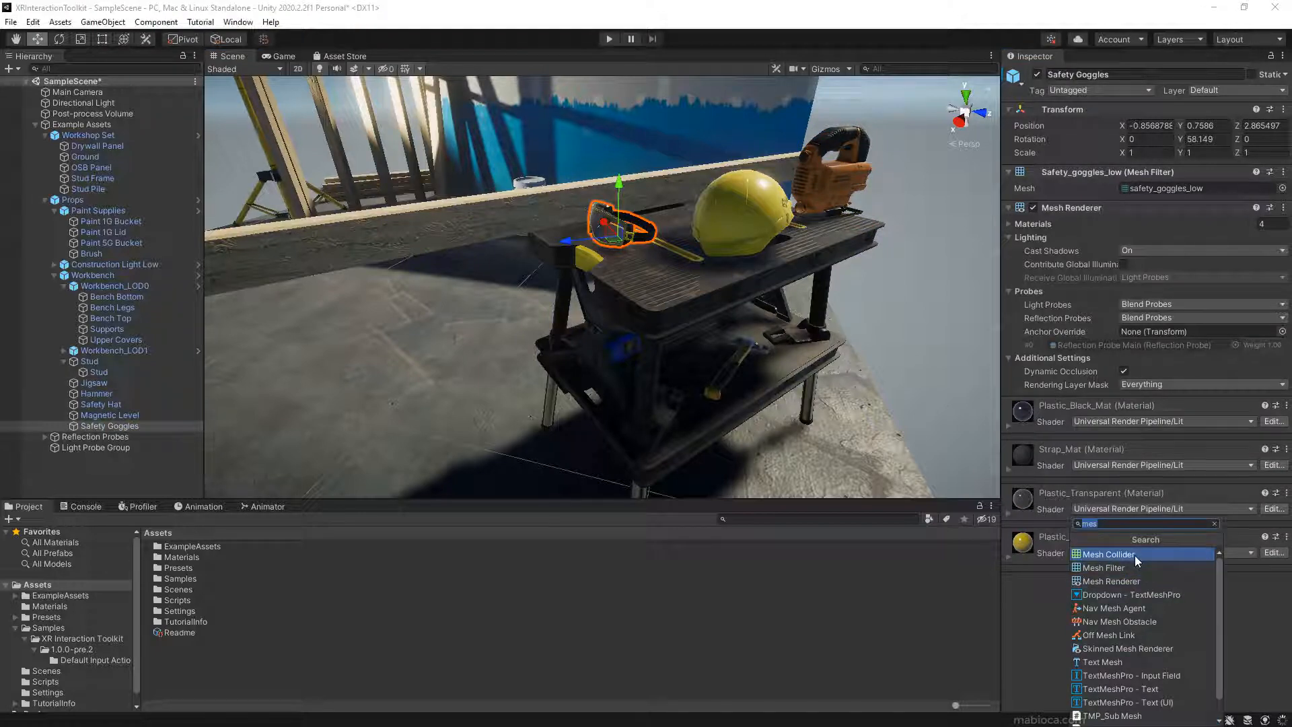
pyautogui.click(1134, 555)
pyautogui.click(1123, 421)
pyautogui.moveTo(783, 382); pyautogui.dragTo(762, 363, button='right')
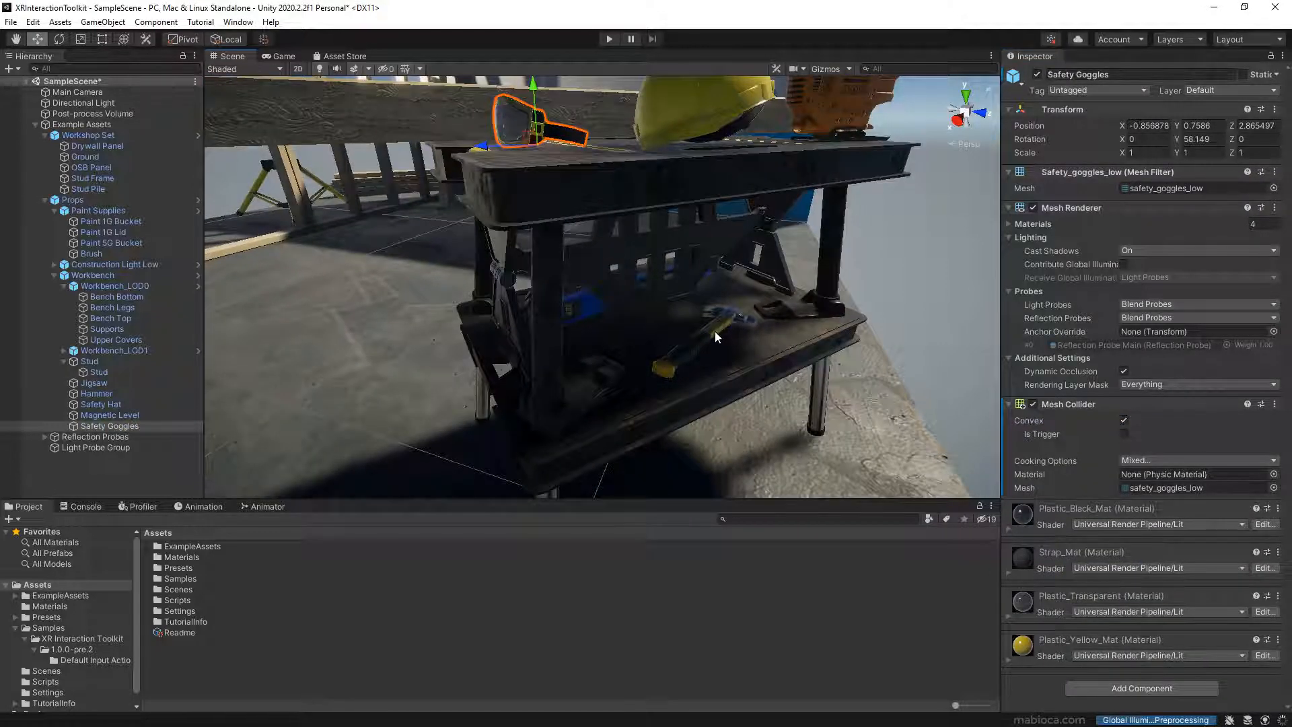
pyautogui.click(715, 332)
pyautogui.click(1156, 461)
pyautogui.click(1103, 498)
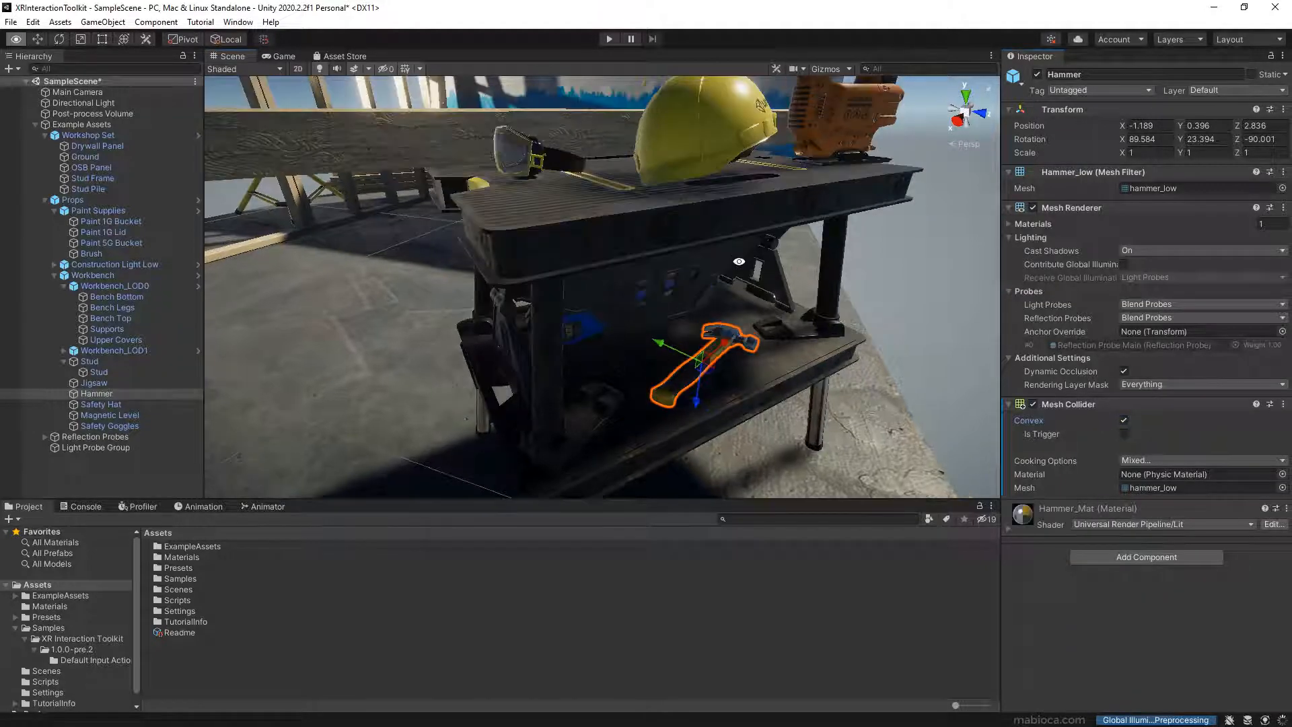
# - Add a Box Collider to both the Bench Top and the Bench Bottom of the workbench
pyautogui.click(713, 216)
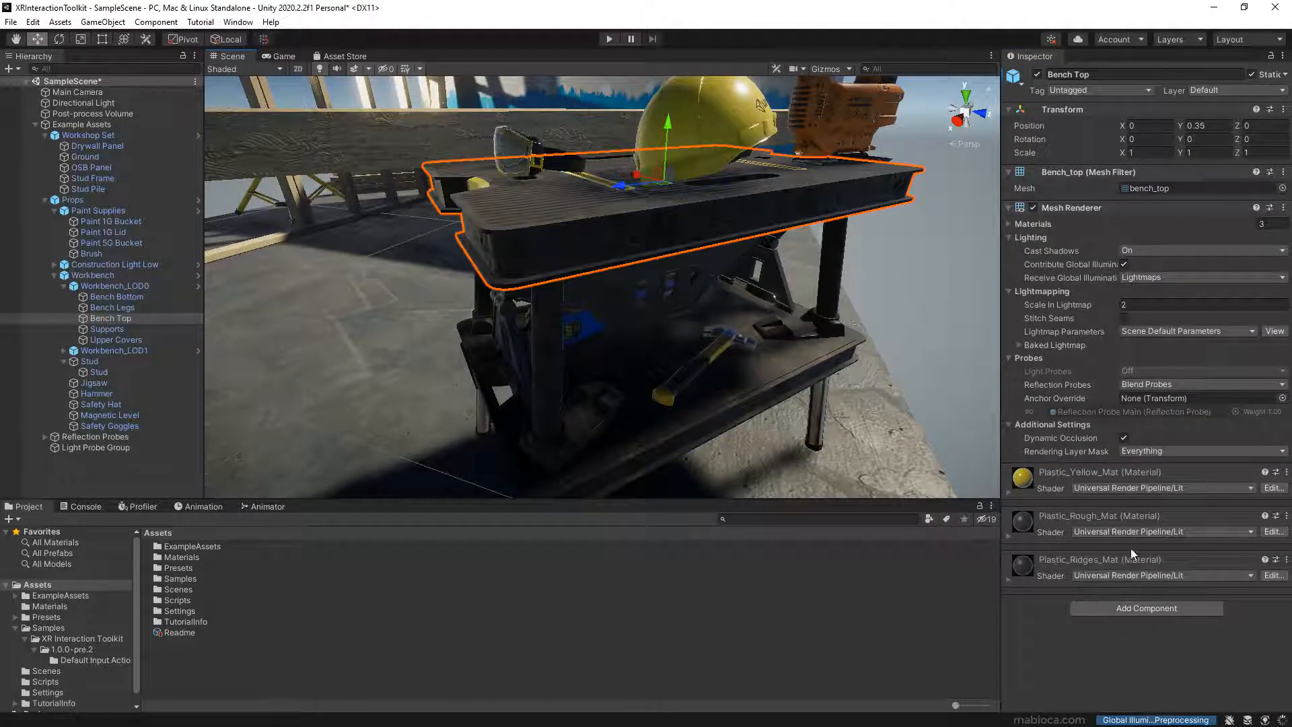
pyautogui.click(1145, 607)
pyautogui.write('mes')
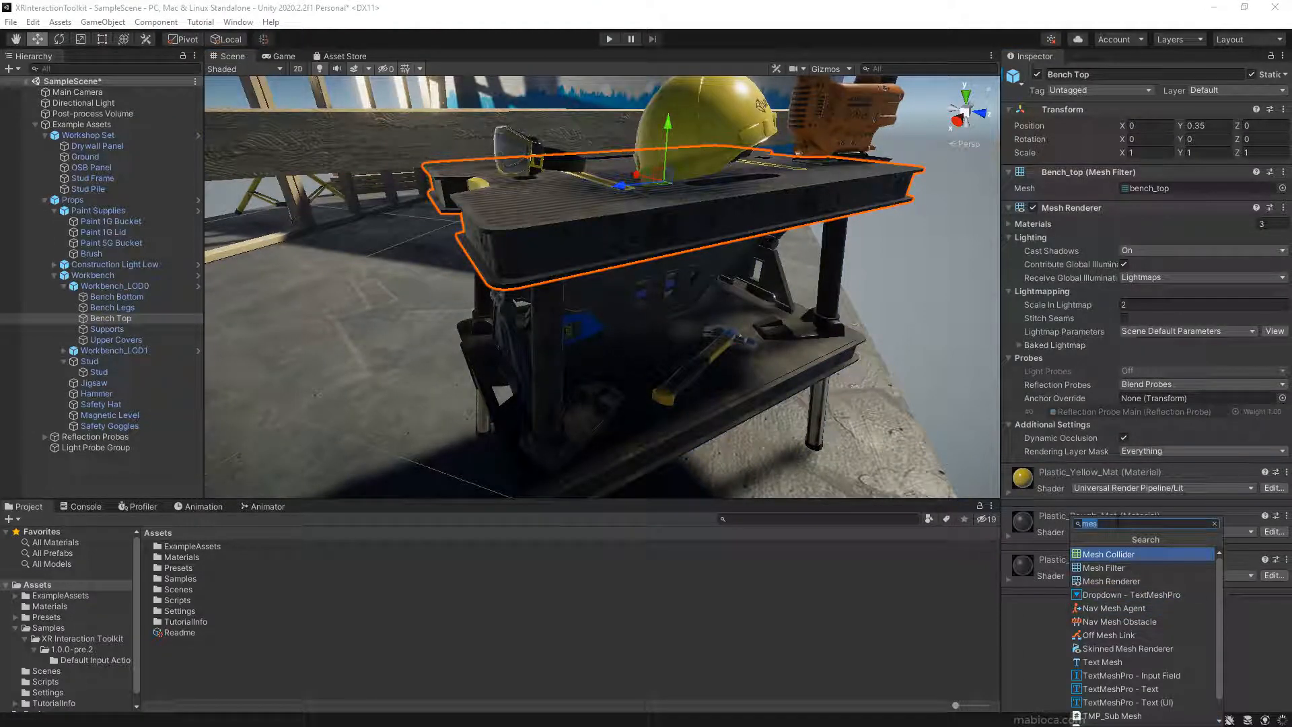
pyautogui.write('box')
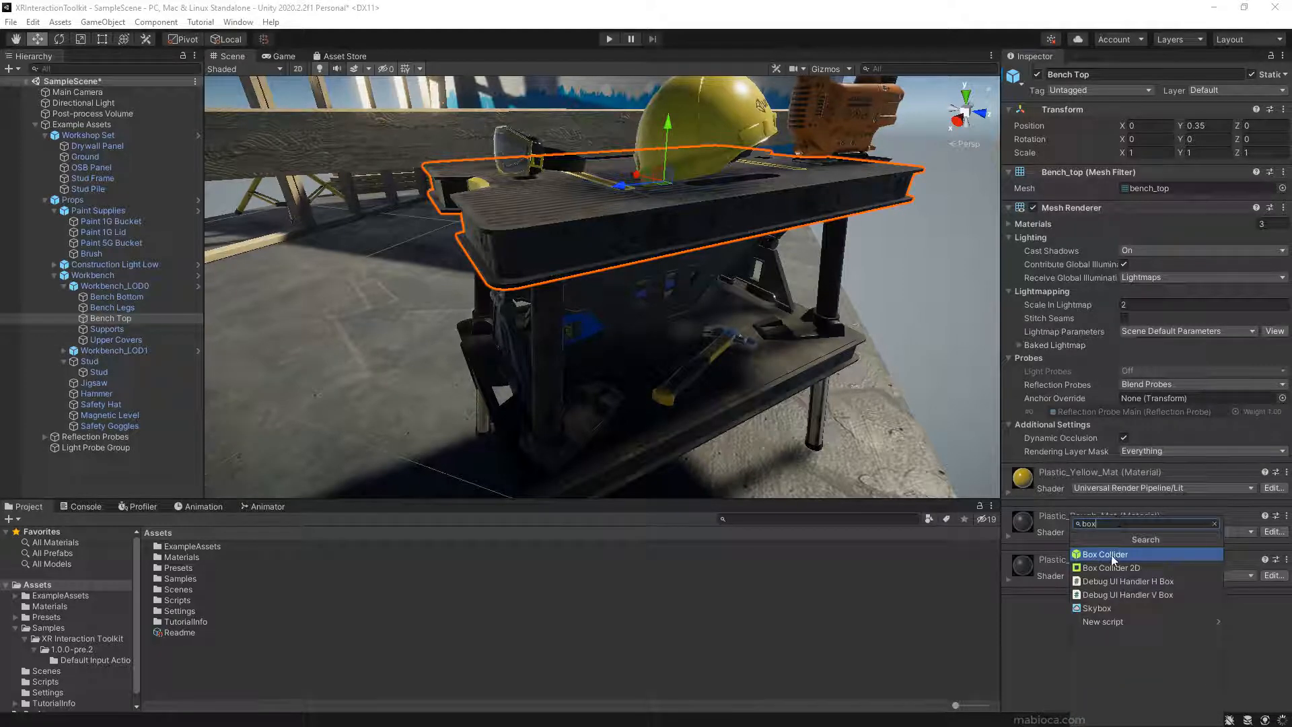
pyautogui.click(1112, 555)
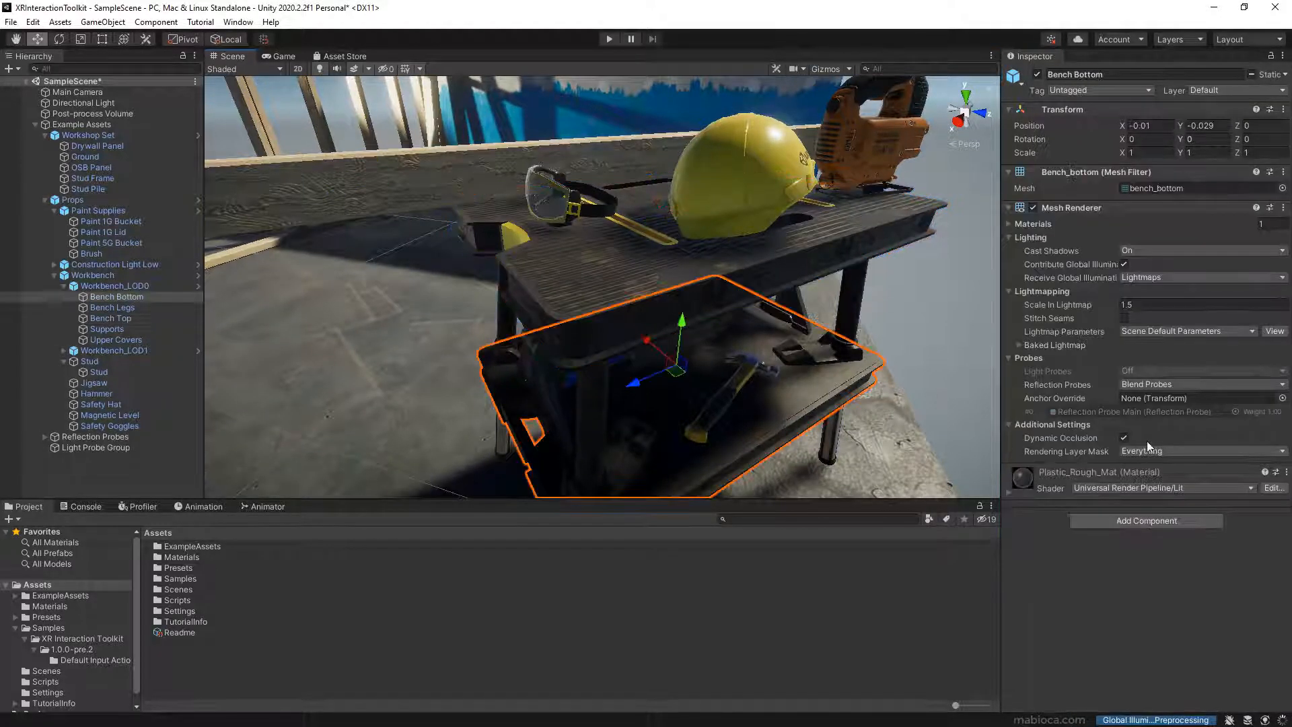
pyautogui.click(1126, 517)
pyautogui.click(1116, 552)
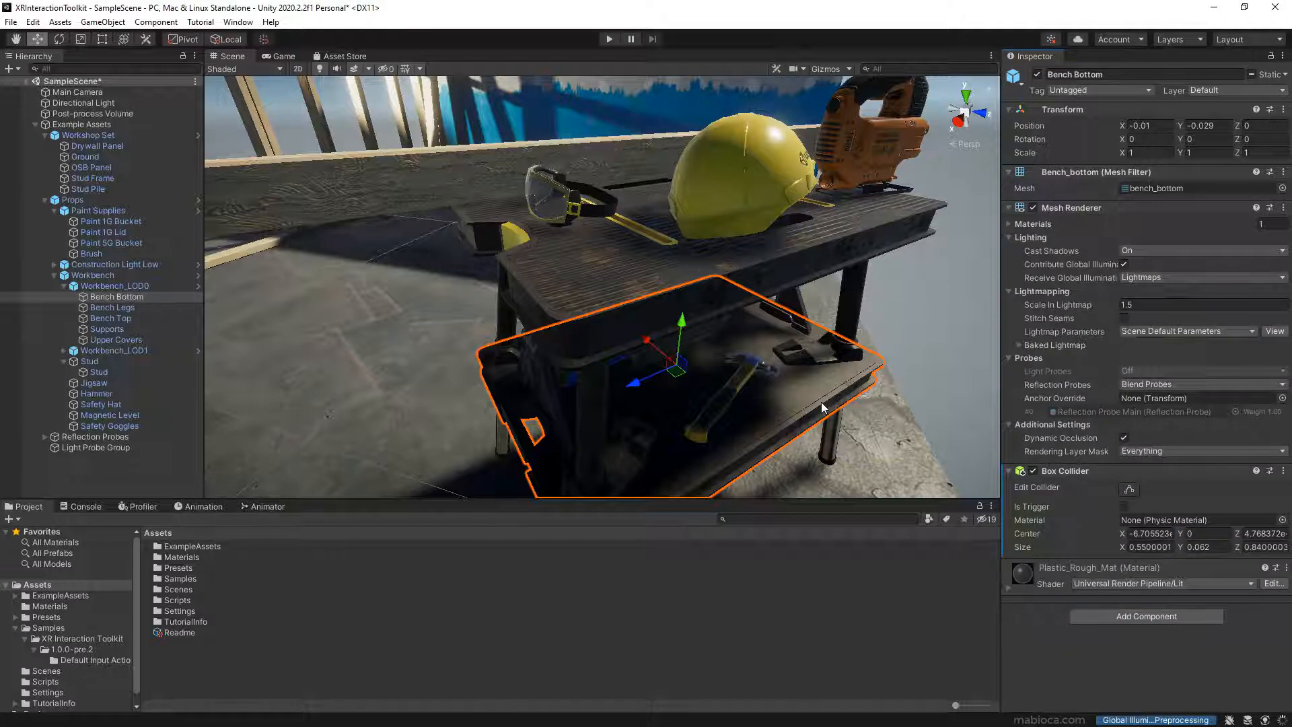
# - Add an XR Grab Interactable component to the safety hat
pyautogui.scroll(-5, 819, 407)
pyautogui.moveTo(649, 336)
pyautogui.keyDown('alt'); pyautogui.mouseDown()
pyautogui.moveTo(814, 353)
pyautogui.moveTo(636, 333)
pyautogui.mouseUp(); pyautogui.keyUp('alt')
pyautogui.keyDown('alt'); pyautogui.moveTo(636, 333); pyautogui.dragTo(640, 333, button='right'); pyautogui.keyUp('alt')
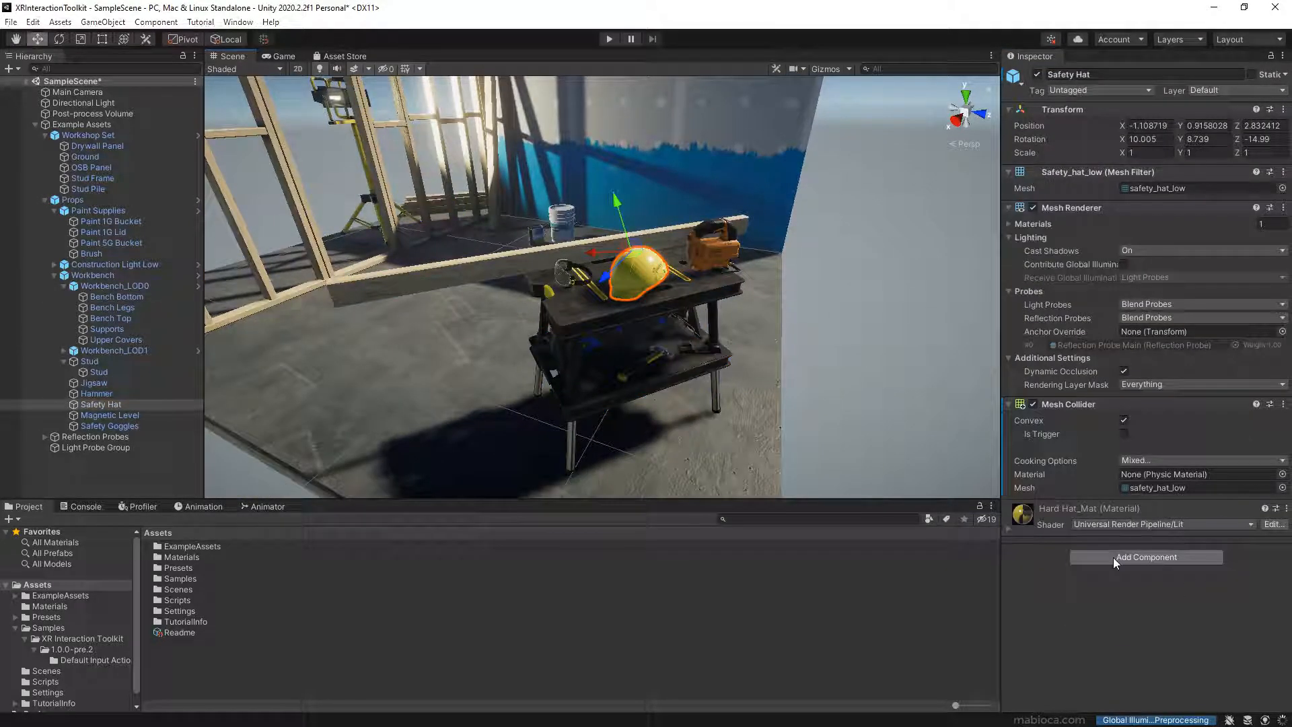
pyautogui.click(1112, 557)
pyautogui.write('gra')
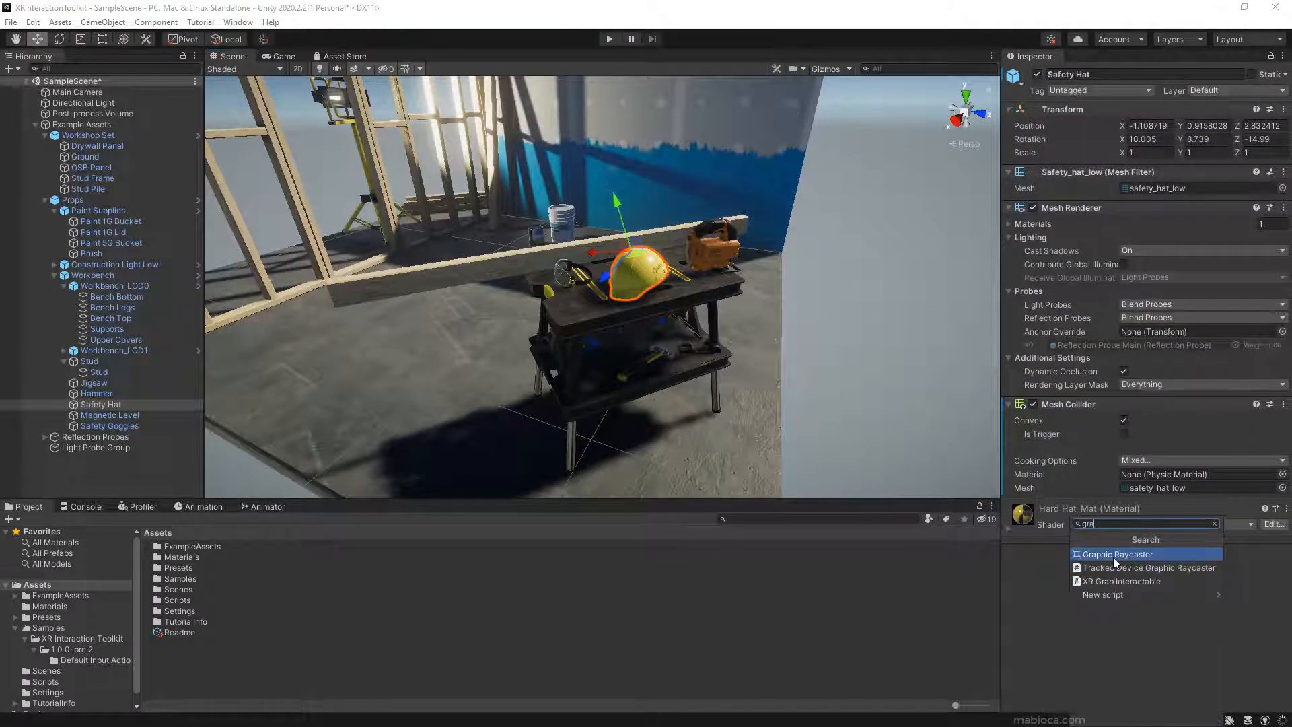
pyautogui.click(1143, 581)
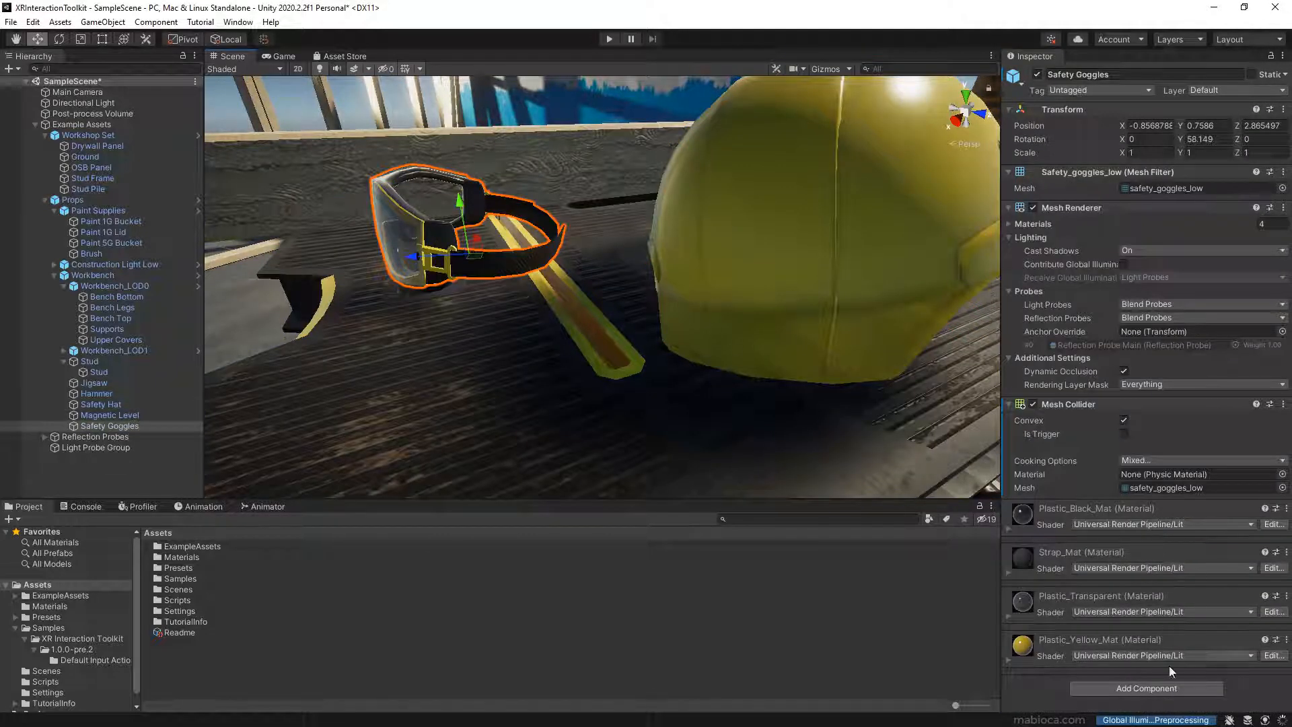
# - Add XR Grab Interactable components to the safety goggles and the hammer
pyautogui.click(1151, 687)
pyautogui.click(1118, 581)
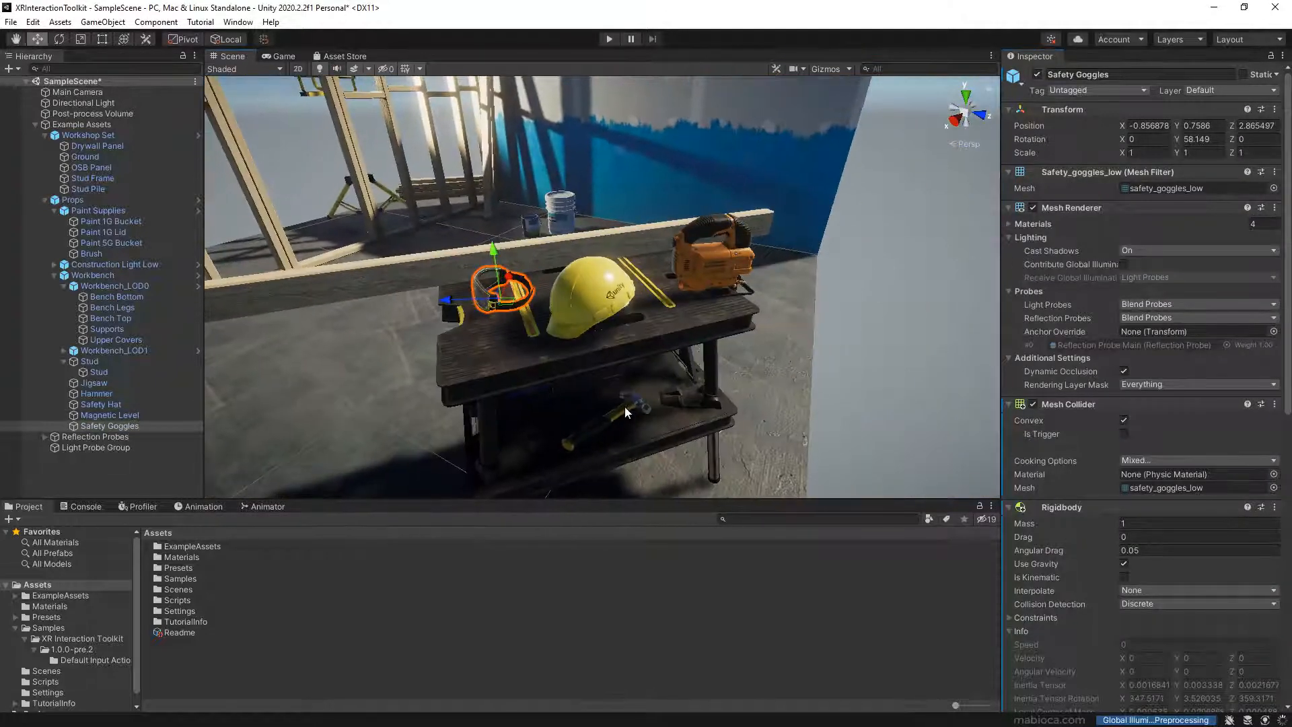
pyautogui.click(624, 406)
pyautogui.click(1164, 550)
pyautogui.click(1120, 581)
# - Add XR Grab Interactable components to the jigsaw and the wooden stud
pyautogui.click(716, 268)
pyautogui.click(1121, 554)
pyautogui.click(1171, 582)
pyautogui.click(632, 234)
pyautogui.click(632, 234)
pyautogui.click(1128, 559)
pyautogui.click(1128, 581)
# - Add XR Grab Interactable components to the Paint 1G Bucket and the paint brush
pyautogui.moveTo(515, 248)
pyautogui.mouseDown(button='right')
pyautogui.moveTo(530, 240)
pyautogui.moveTo(456, 250)
pyautogui.moveTo(469, 259)
pyautogui.mouseUp(button='right')
pyautogui.click(516, 232)
pyautogui.click(516, 233)
pyautogui.click(1143, 553)
pyautogui.write('gra')
pyautogui.click(1137, 582)
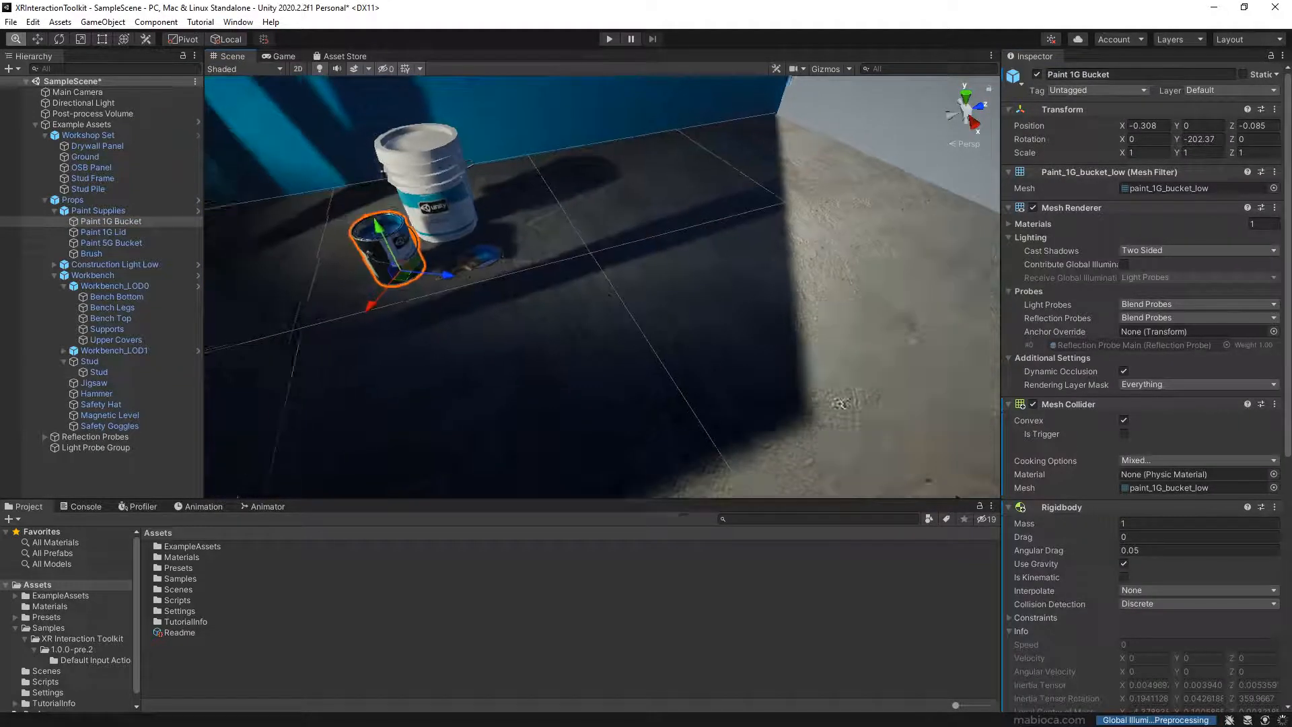
pyautogui.click(470, 261)
pyautogui.click(469, 261)
pyautogui.click(1165, 557)
pyautogui.click(1161, 582)
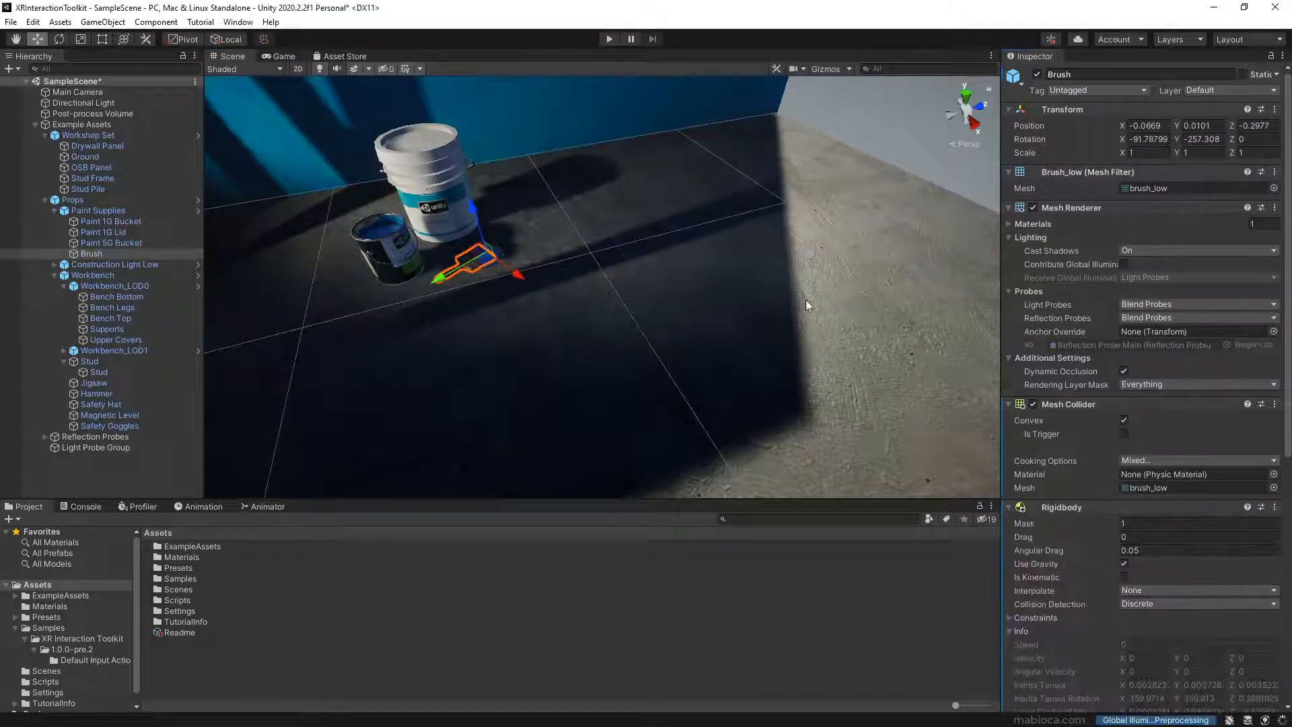
# - Create an XR Rig in the scene and move it along the X axis to 1.879
pyautogui.keyDown('alt'); pyautogui.moveTo(851, 349); pyautogui.dragTo(669, 228, button='right'); pyautogui.keyUp('alt')
pyautogui.keyDown('alt'); pyautogui.moveTo(668, 228); pyautogui.dragTo(632, 296); pyautogui.keyUp('alt')
pyautogui.keyDown('alt'); pyautogui.moveTo(633, 296); pyautogui.dragTo(572, 269, button='right'); pyautogui.keyUp('alt')
pyautogui.keyDown('alt'); pyautogui.moveTo(572, 270); pyautogui.dragTo(515, 246); pyautogui.keyUp('alt')
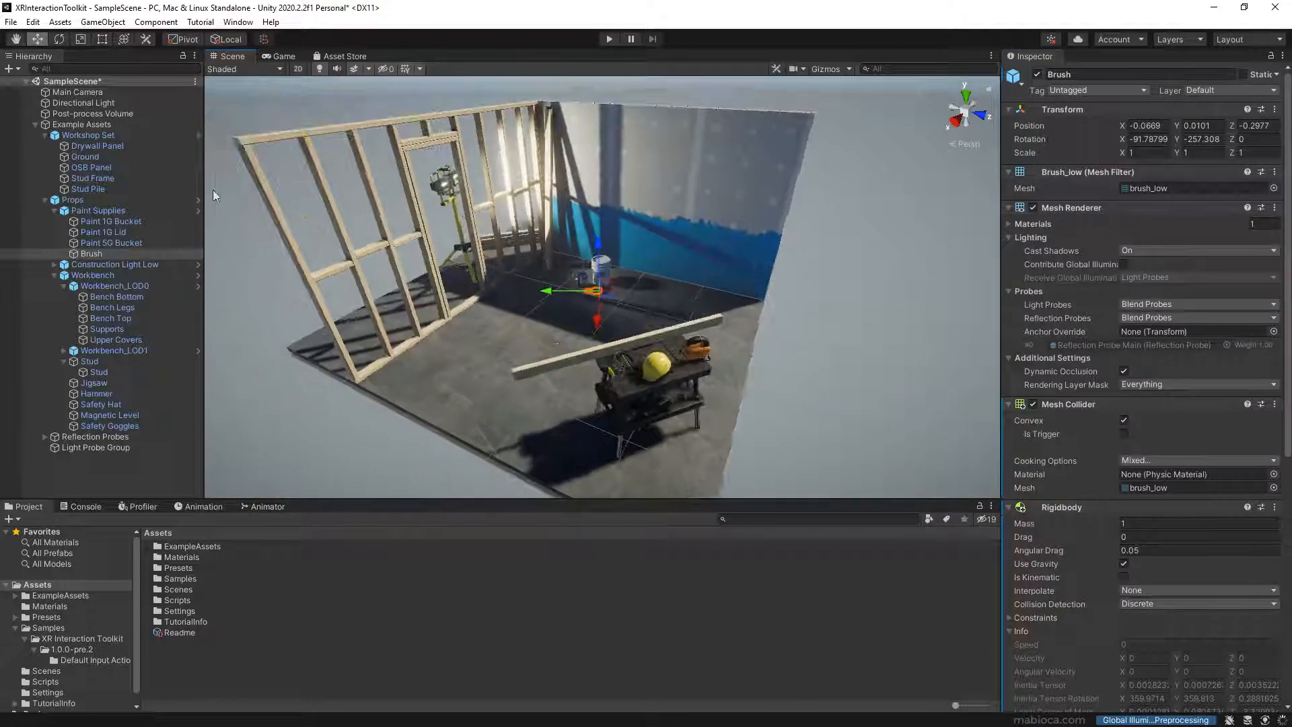
pyautogui.click(34, 124)
pyautogui.rightClick(84, 211)
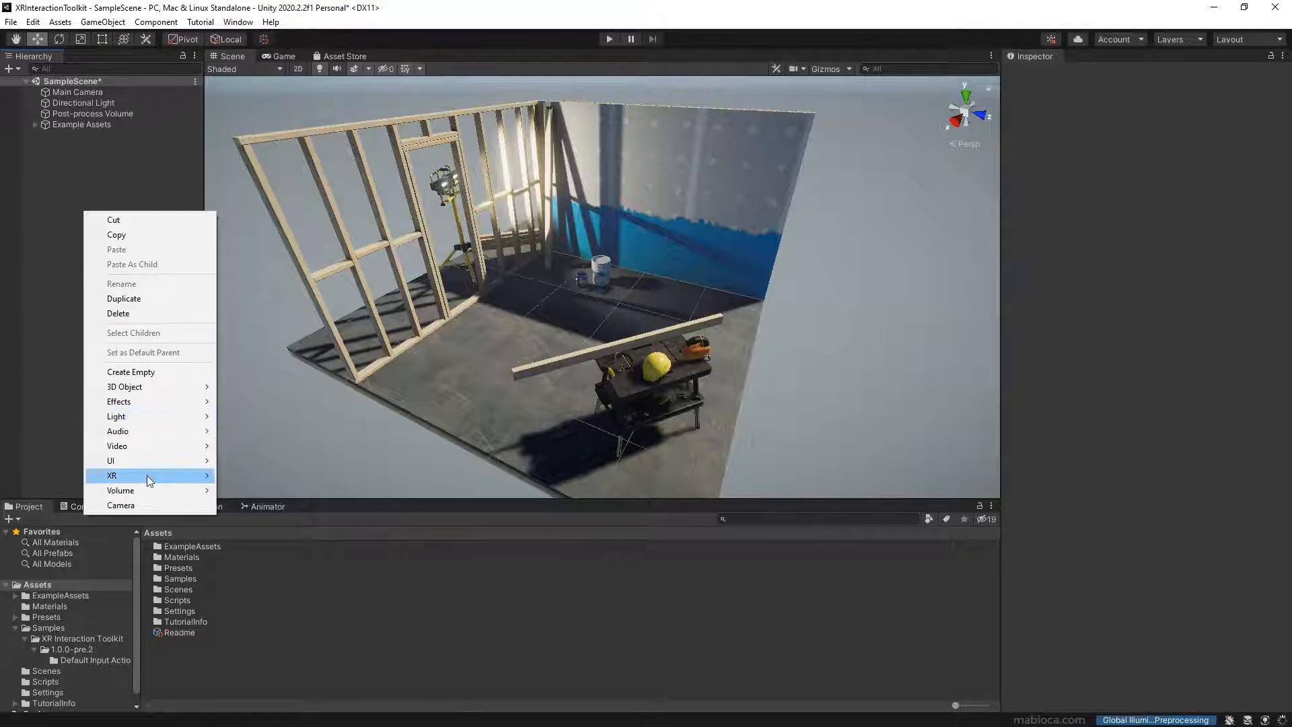
pyautogui.moveTo(147, 475)
pyautogui.click(350, 565)
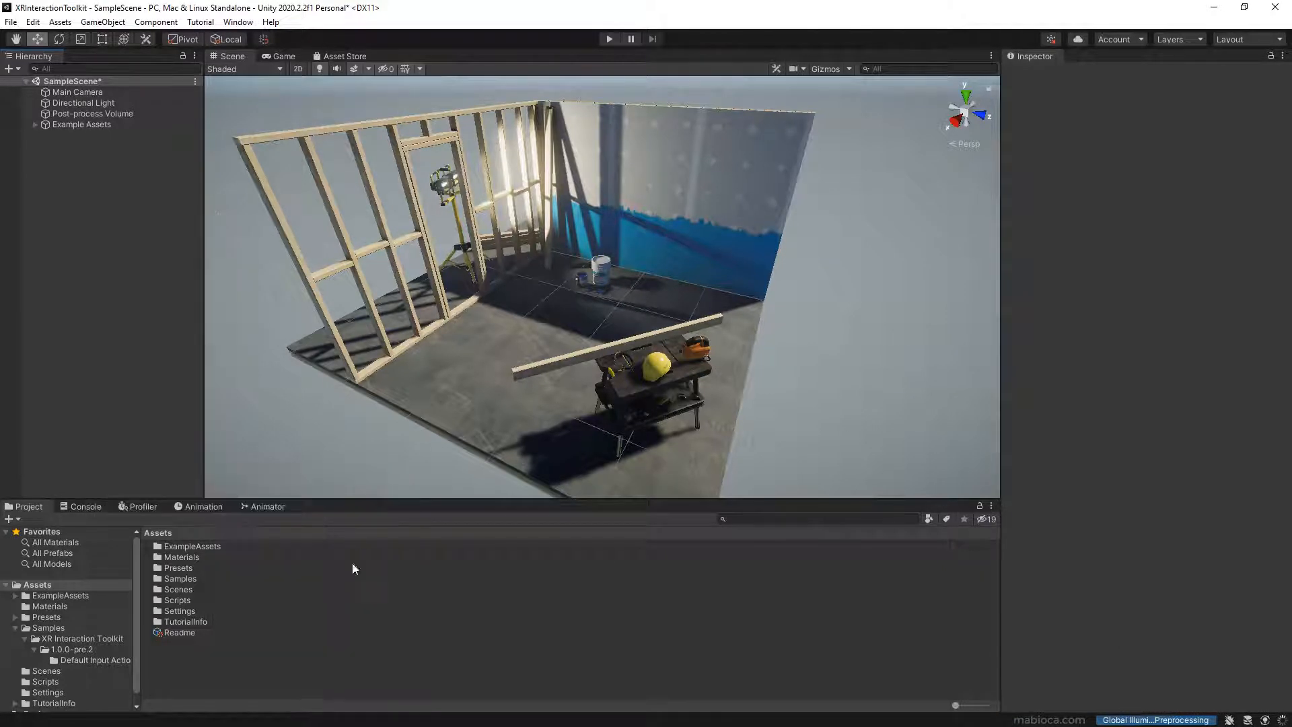
pyautogui.keyDown('alt'); pyautogui.moveTo(605, 236); pyautogui.dragTo(651, 130); pyautogui.keyUp('alt')
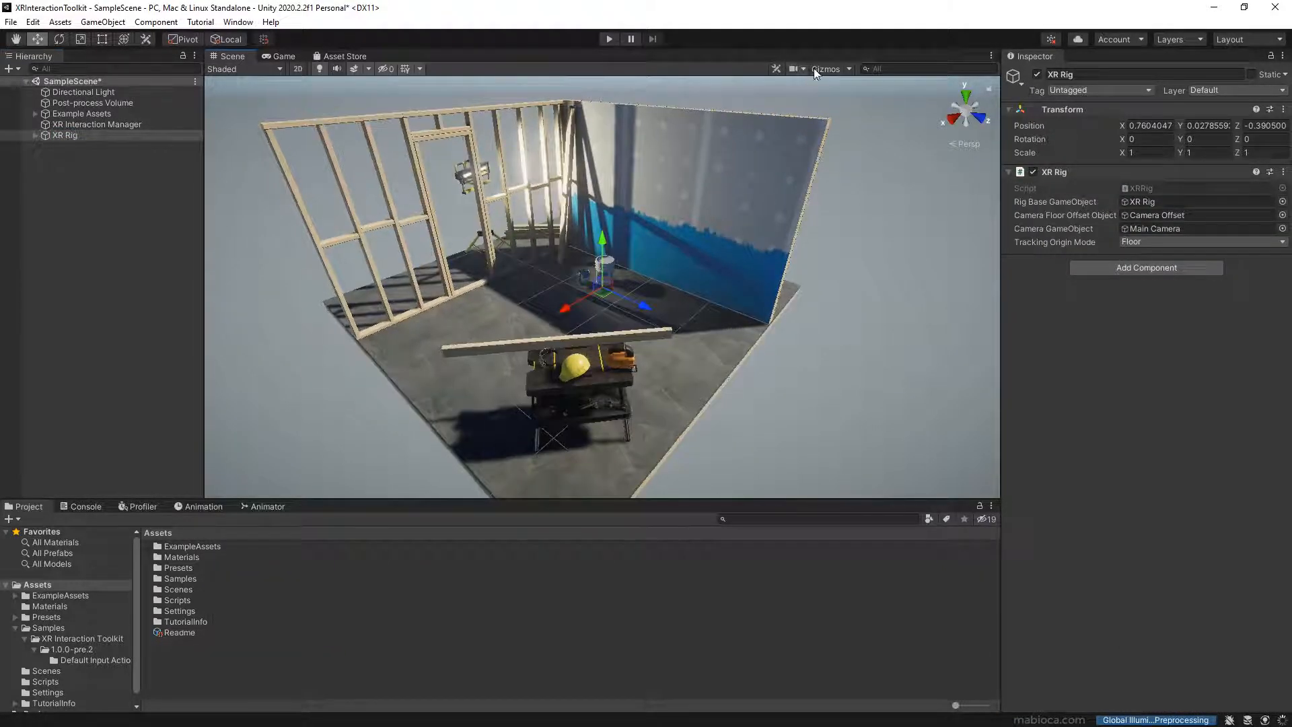
pyautogui.moveTo(567, 312); pyautogui.dragTo(503, 345)
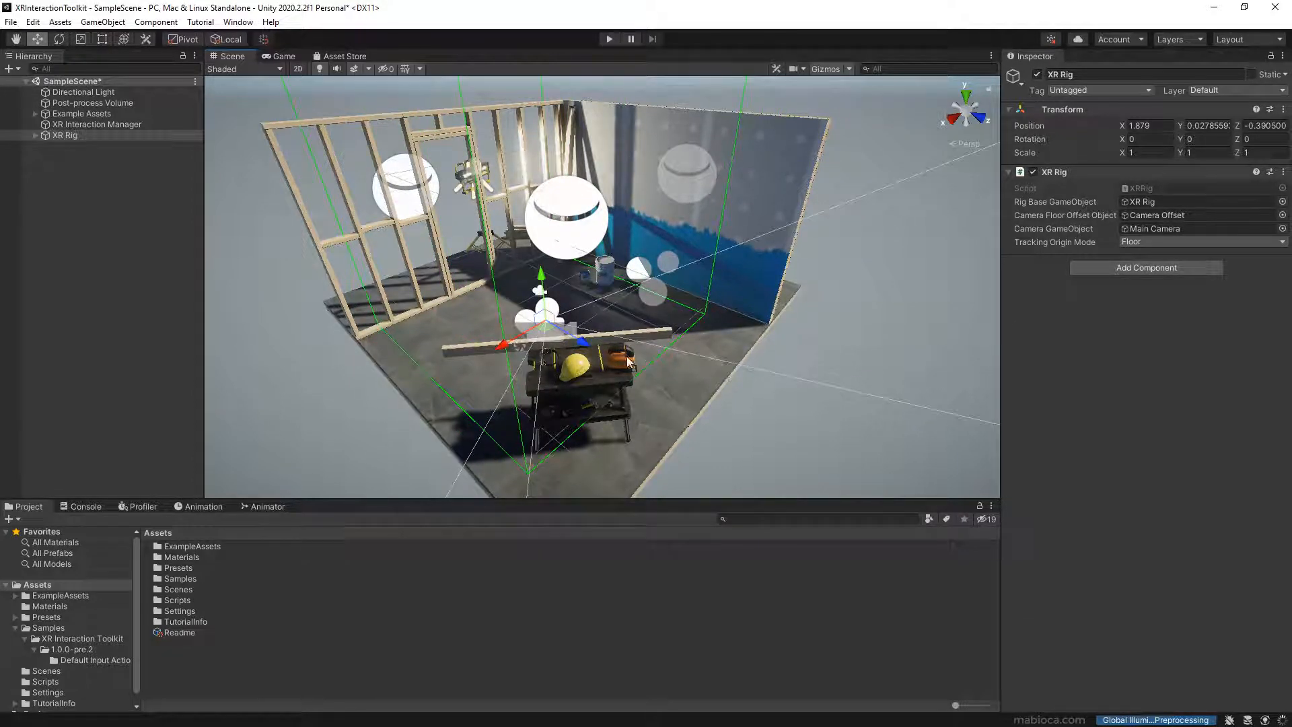
# - Add an Input Action Manager to the XR Rig with one action asset, XRI Default Input Actions, as Element 0
pyautogui.click(1172, 268)
pyautogui.write('inpu')
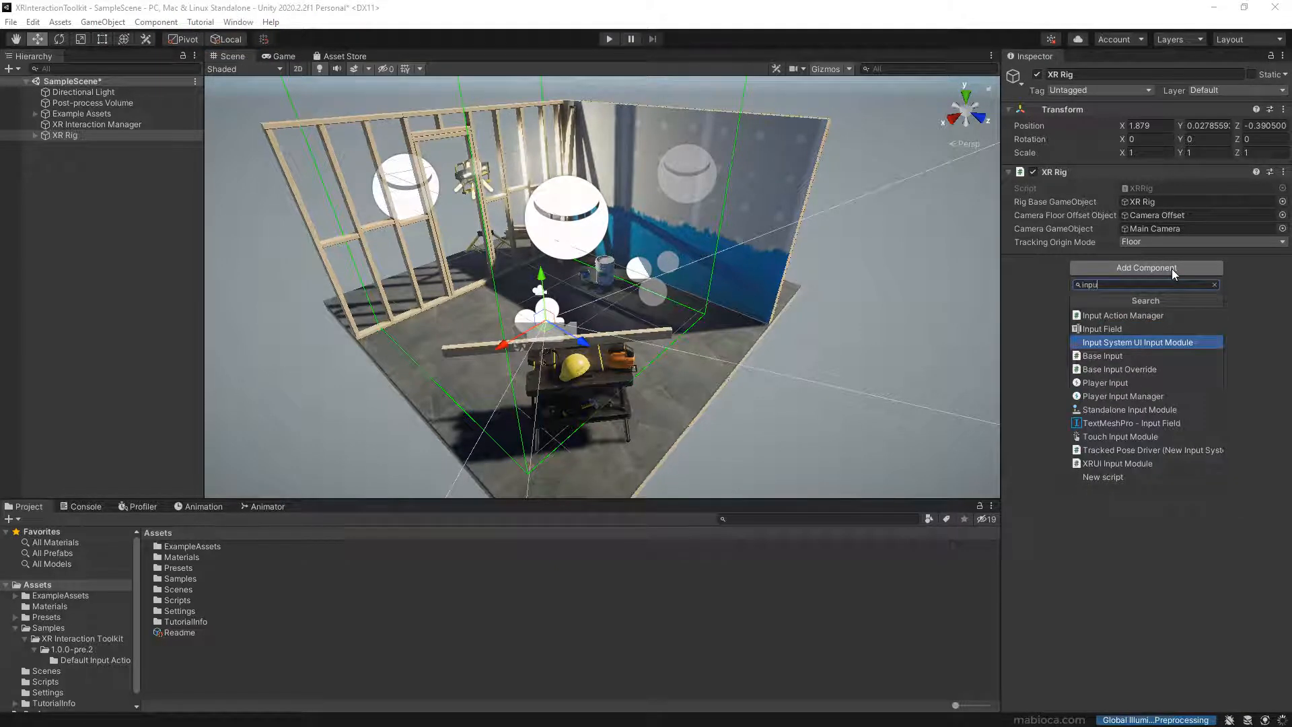
pyautogui.click(1163, 317)
pyautogui.click(1276, 293)
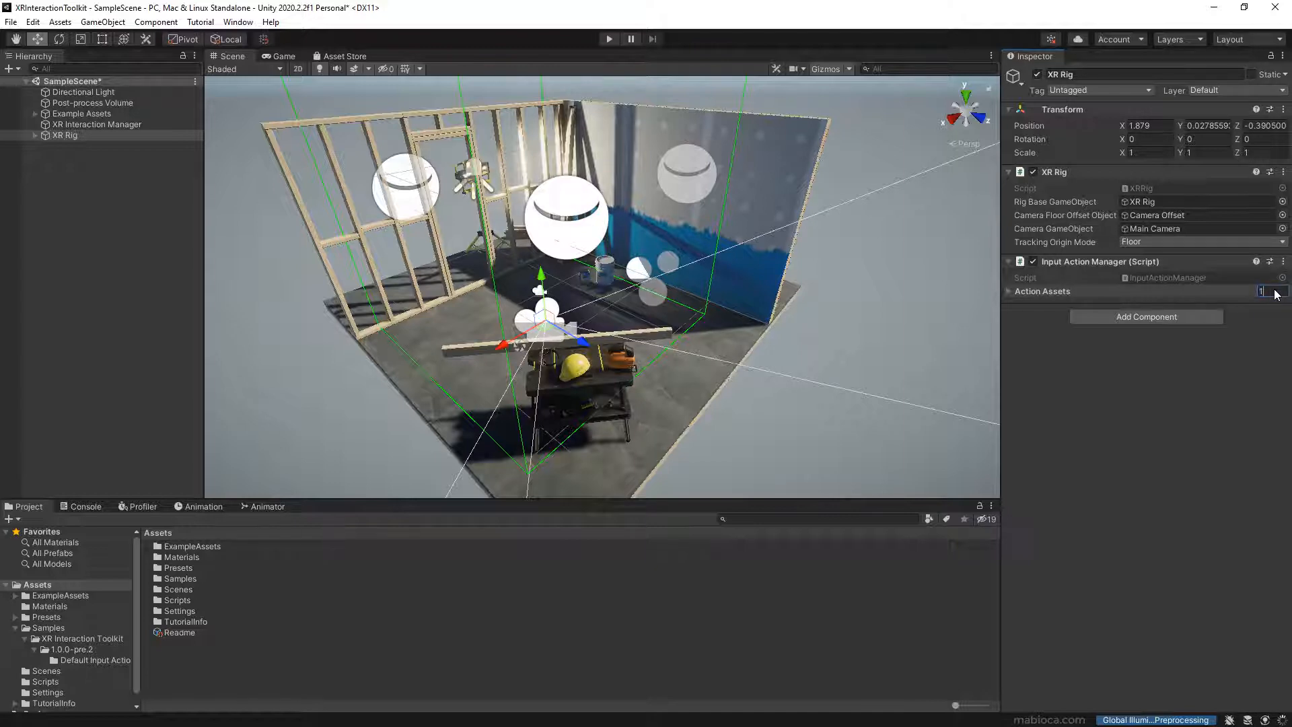
pyautogui.write('1')
pyautogui.click(1009, 291)
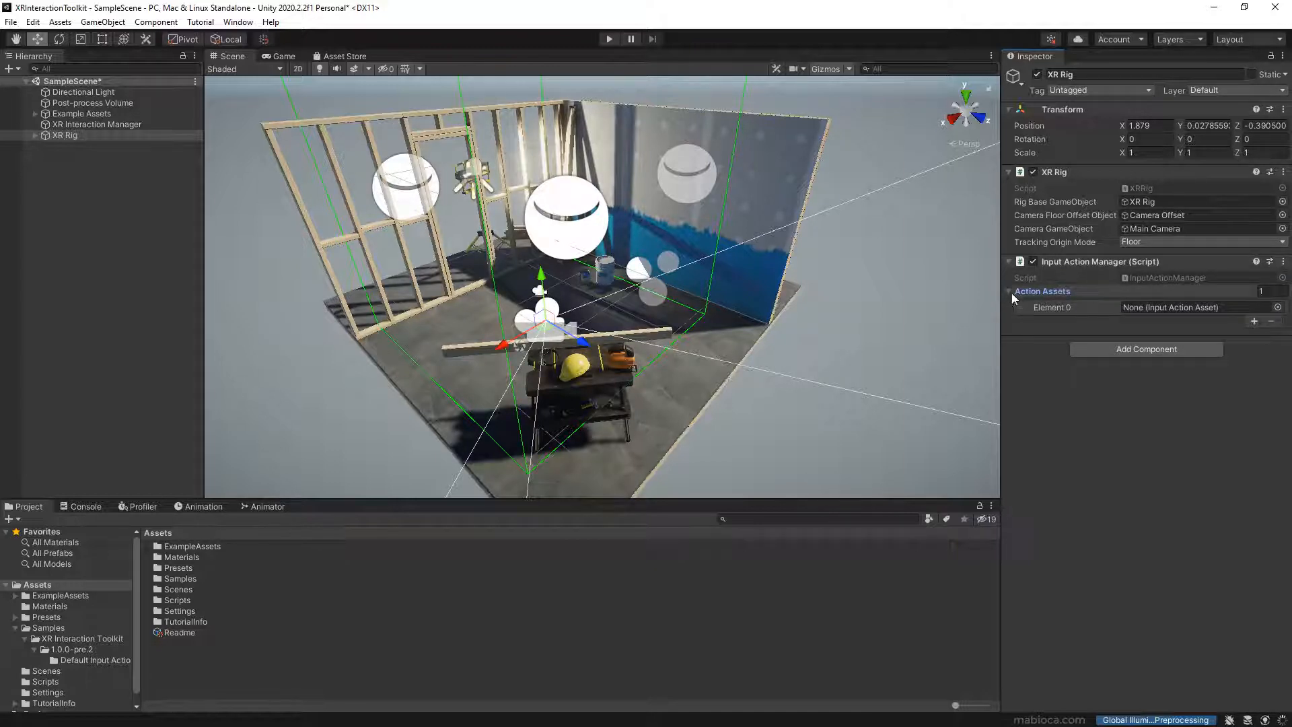
pyautogui.click(1277, 306)
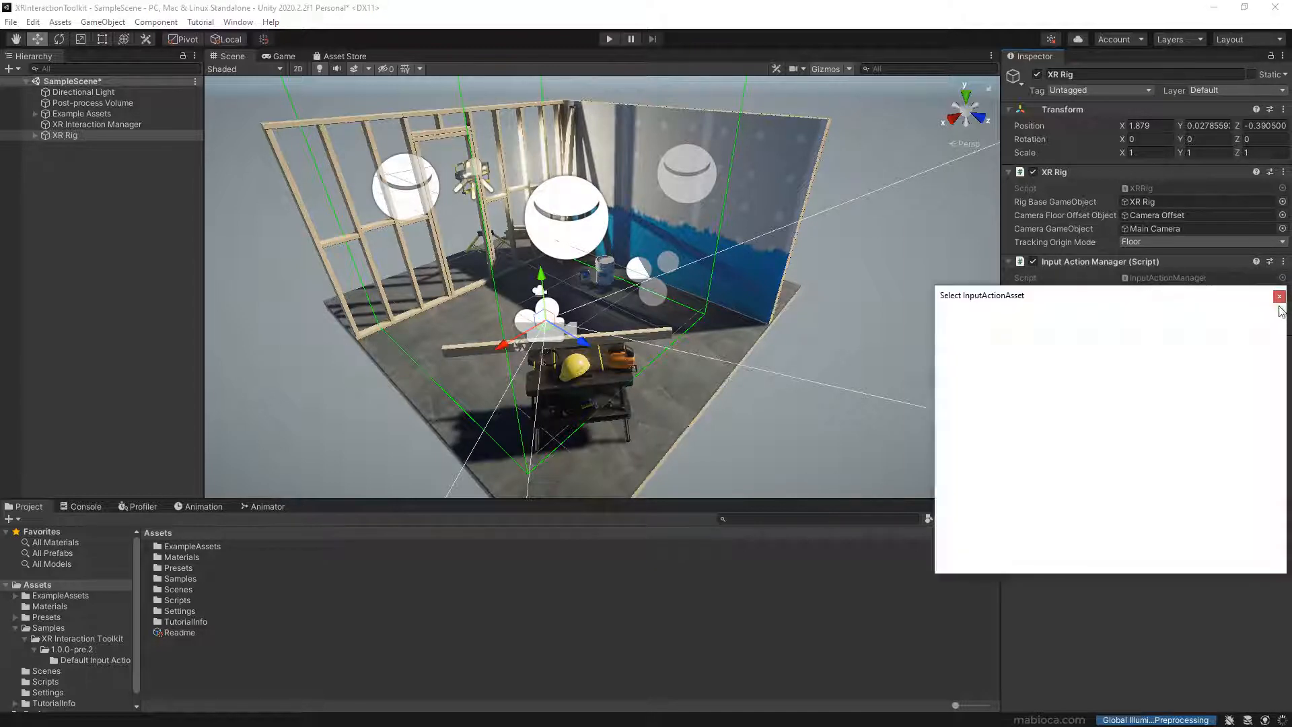
pyautogui.click(980, 351)
pyautogui.moveTo(1081, 295); pyautogui.dragTo(924, 261)
pyautogui.doubleClick(873, 316)
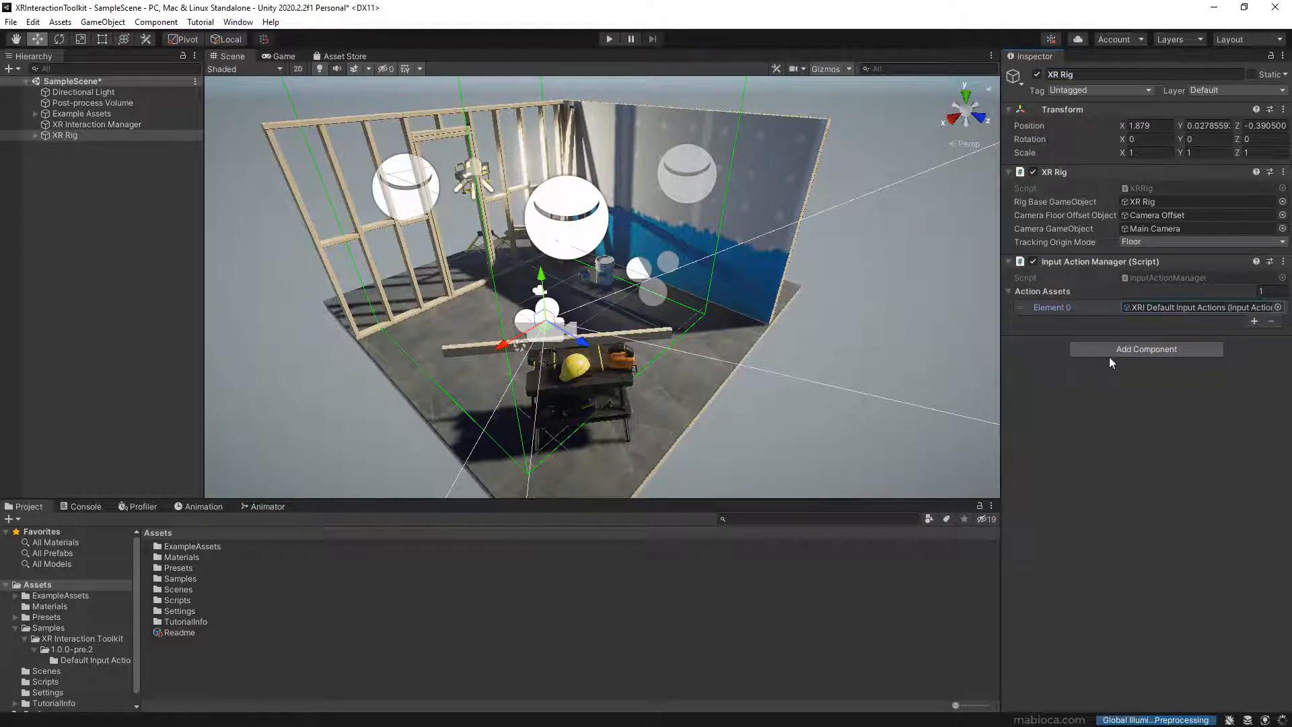
# - Expand the XR Rig's Camera Offset and inspect the action-based controller settings on the LeftHand and RightHand Controllers
pyautogui.keyDown('alt'); pyautogui.moveTo(713, 354); pyautogui.dragTo(763, 350); pyautogui.keyUp('alt')
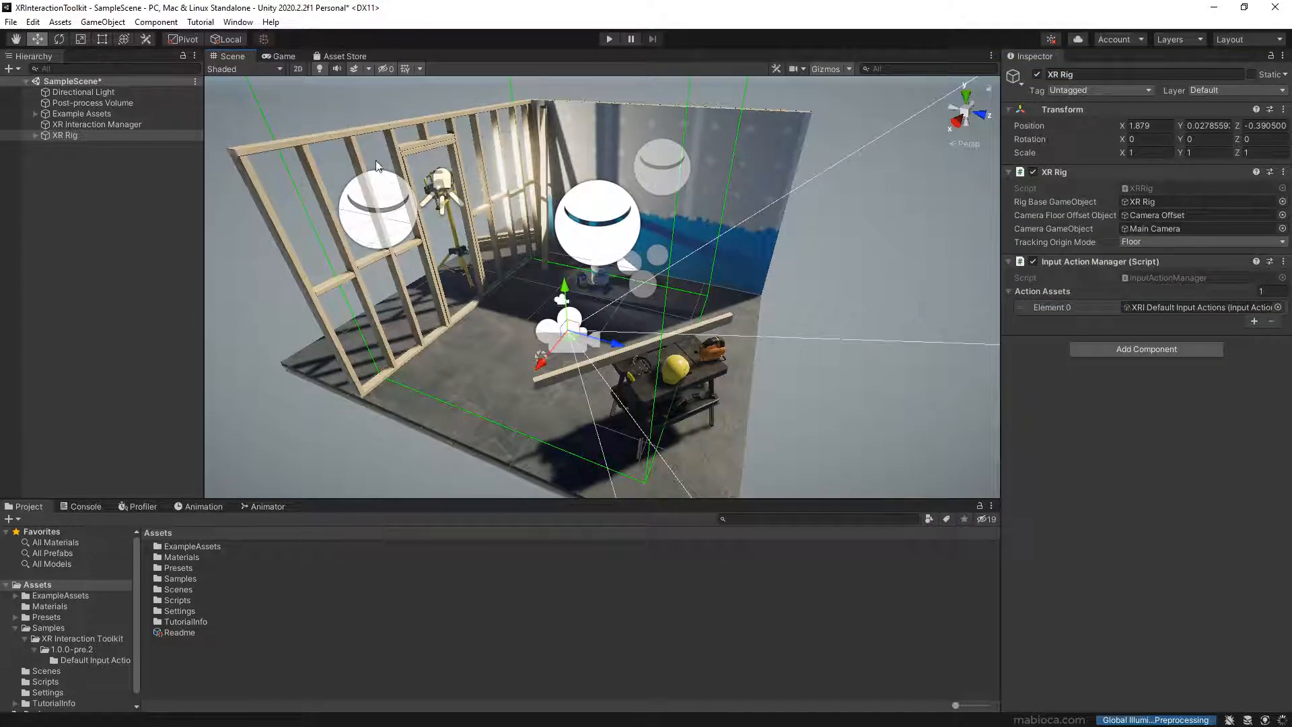
pyautogui.click(35, 134)
pyautogui.click(45, 146)
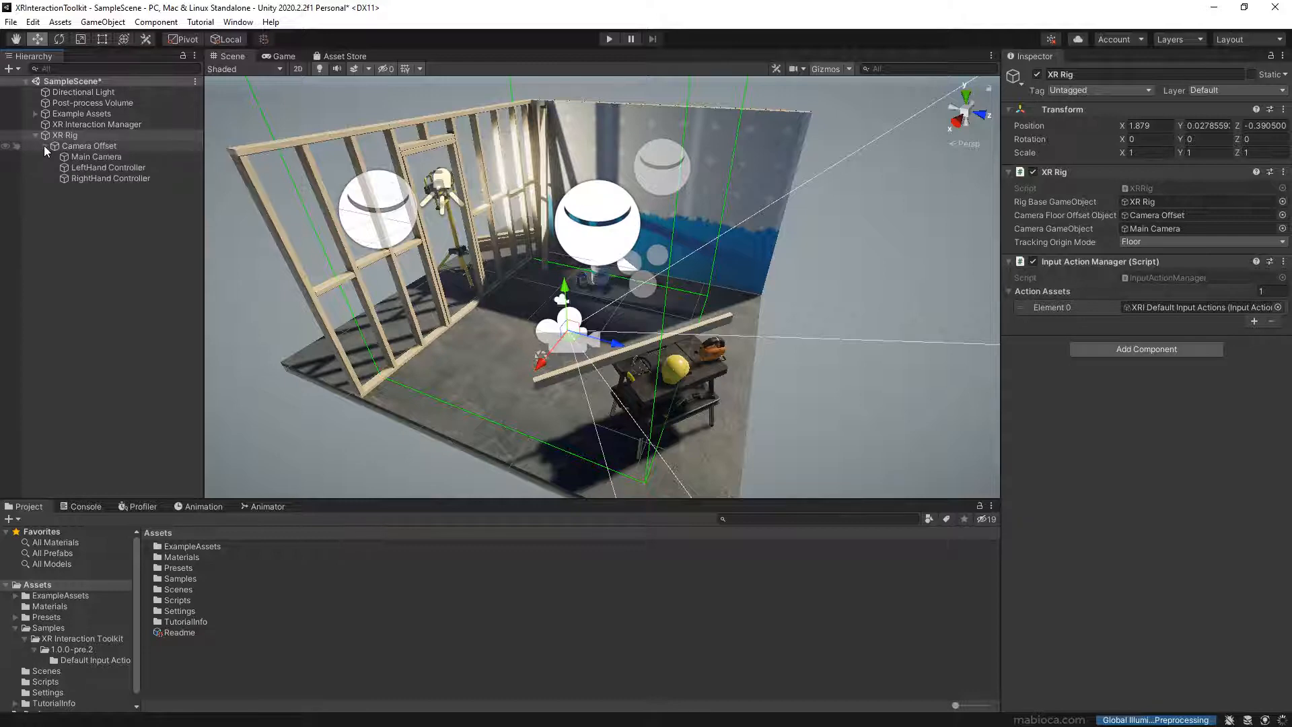
pyautogui.click(99, 168)
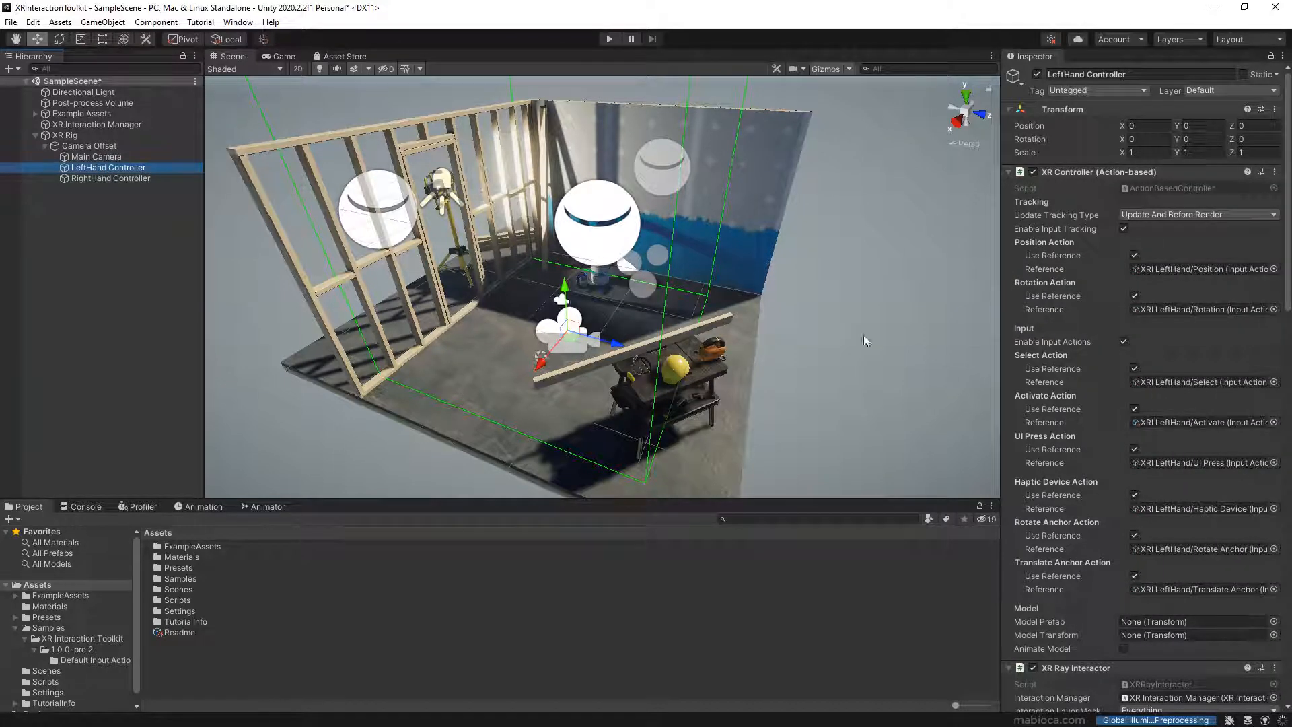
pyautogui.click(92, 180)
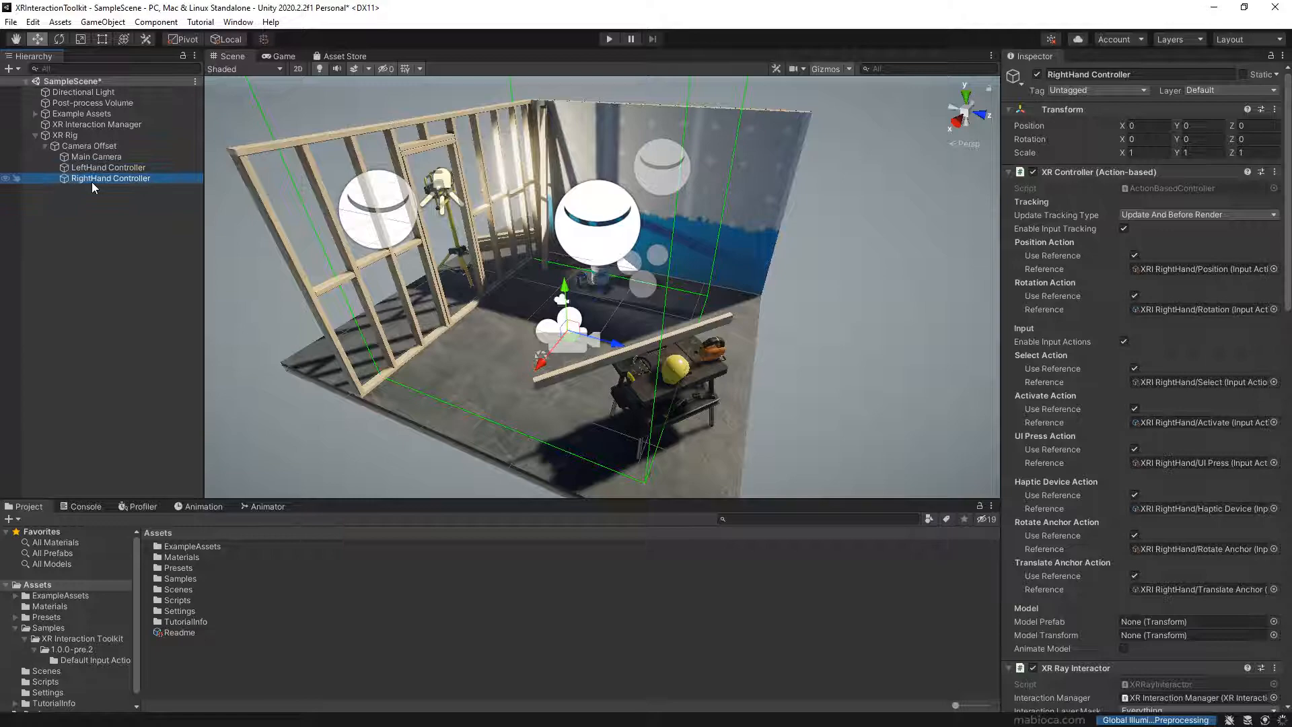
pyautogui.keyDown('alt'); pyautogui.moveTo(397, 245); pyautogui.dragTo(393, 232); pyautogui.keyUp('alt')
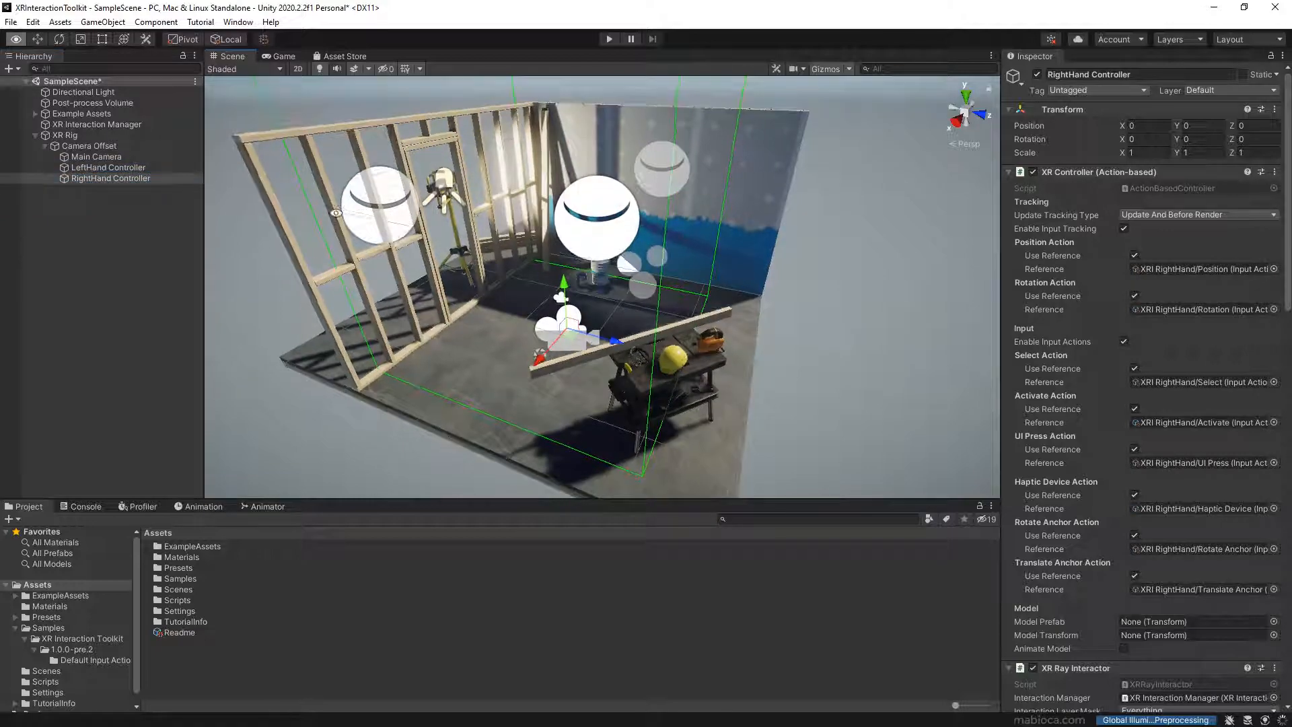
# - Enable the Oculus plug-in provider for Android in the project's XR Plug-in Management and open the Oculus settings
pyautogui.click(33, 21)
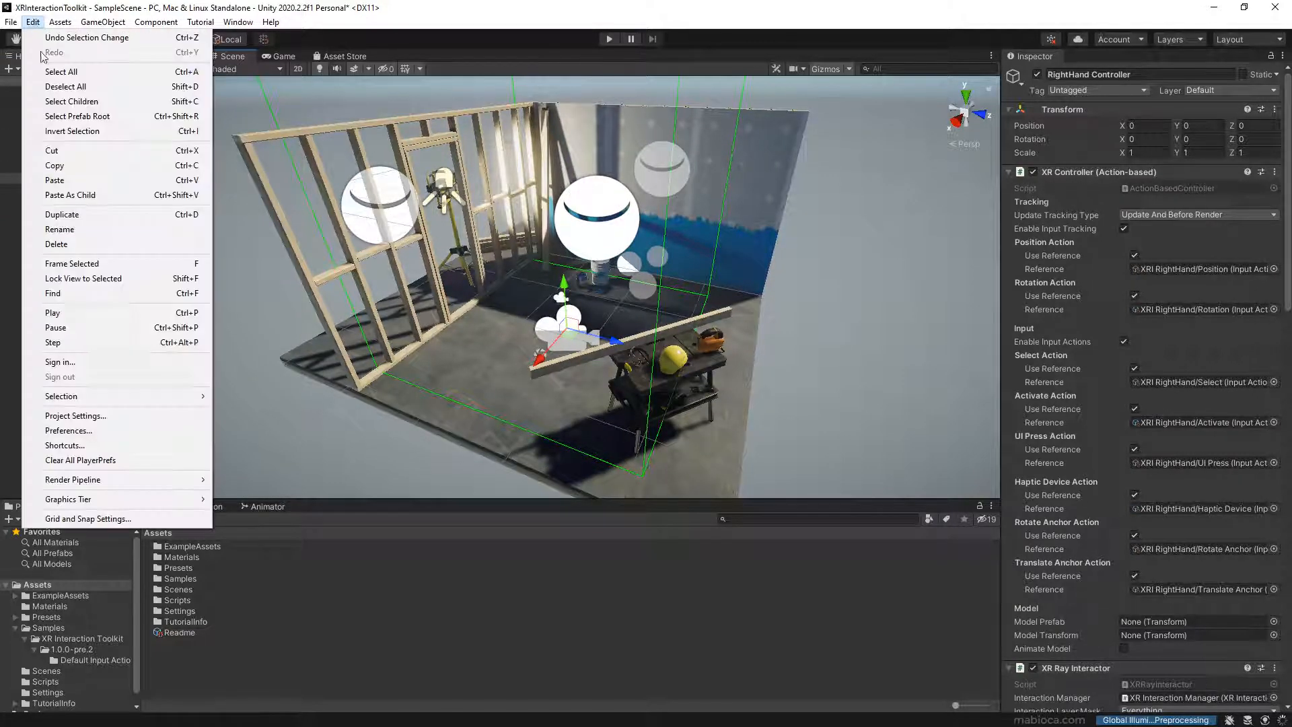
pyautogui.click(75, 415)
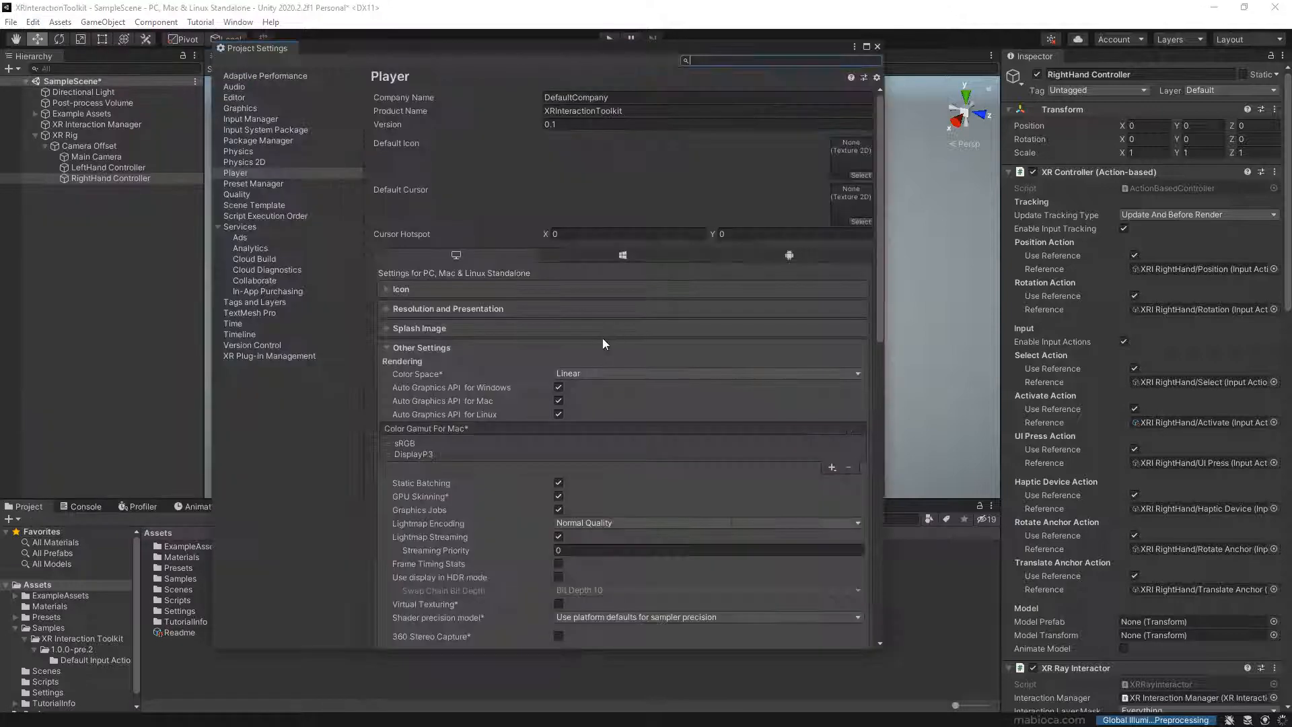
pyautogui.click(306, 356)
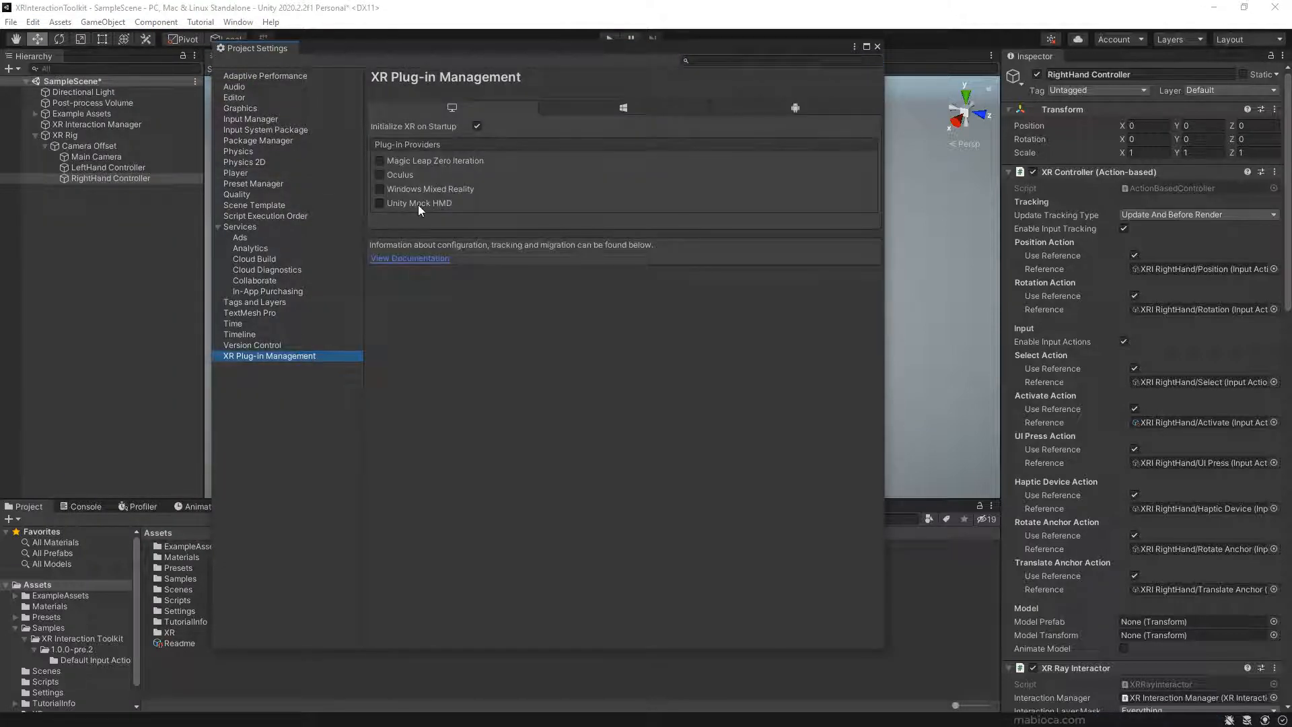
pyautogui.click(808, 103)
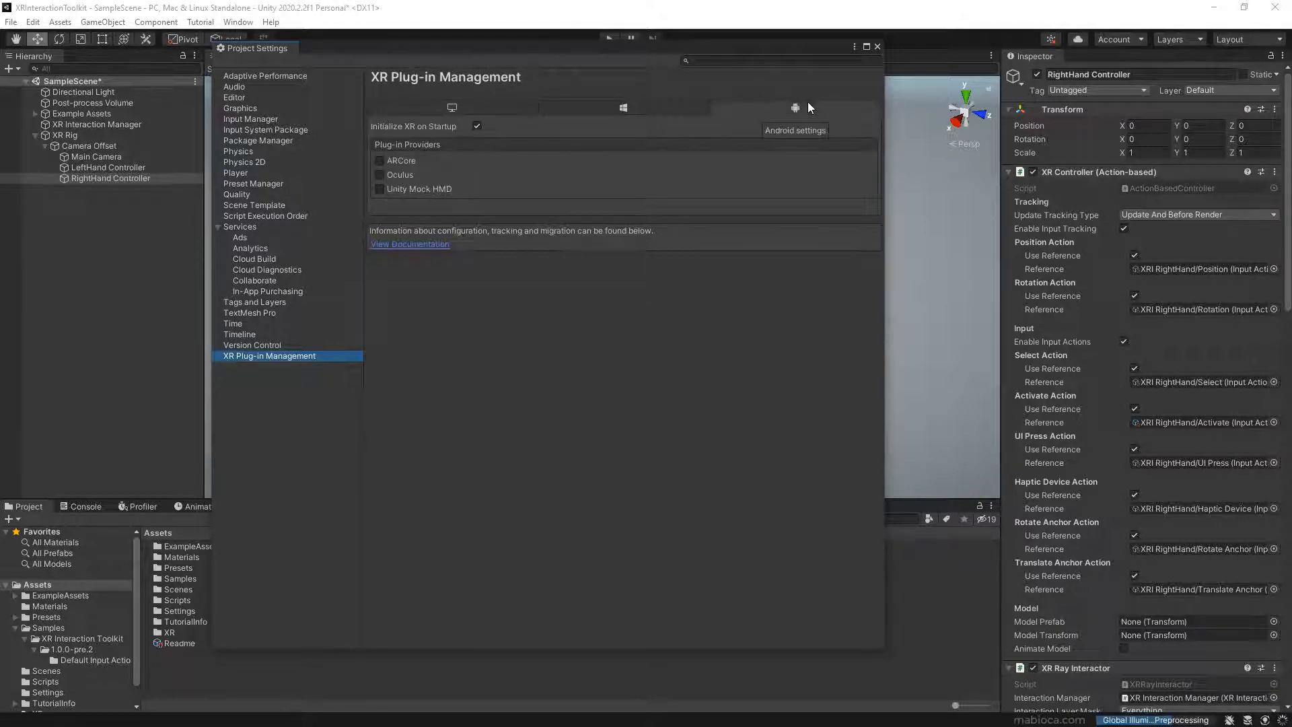
pyautogui.click(401, 174)
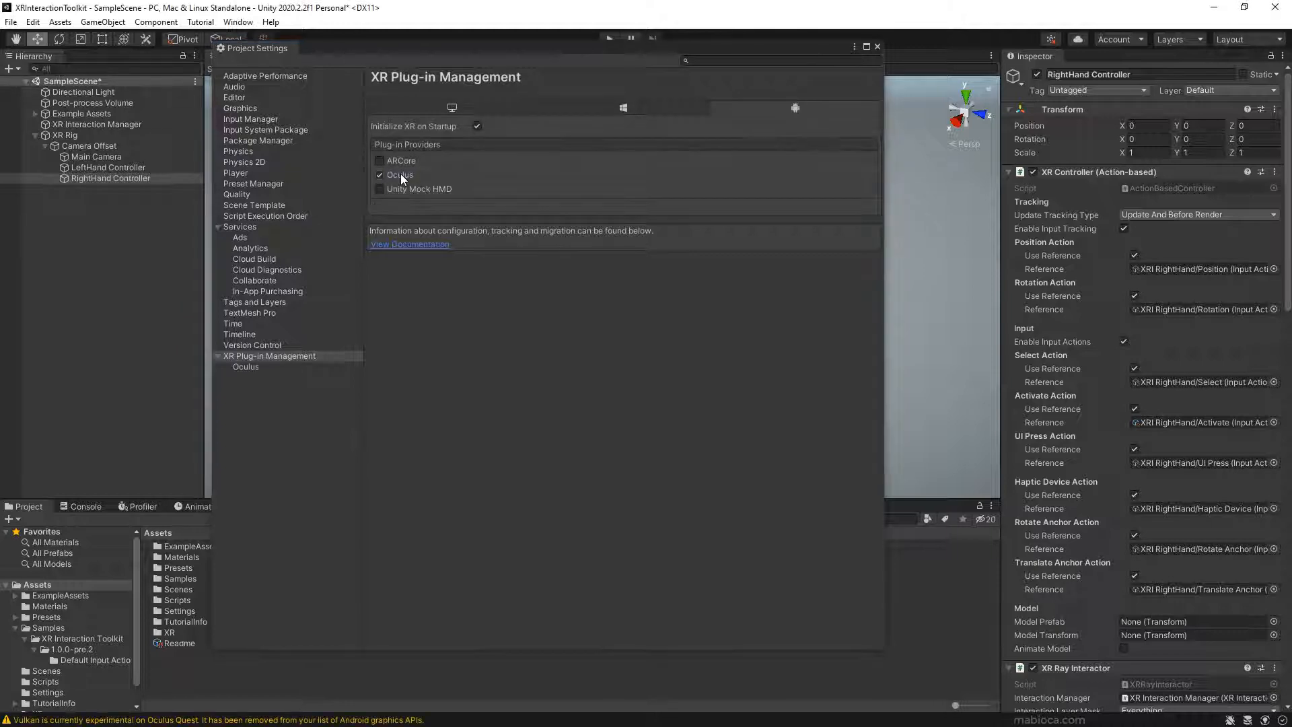
pyautogui.click(252, 365)
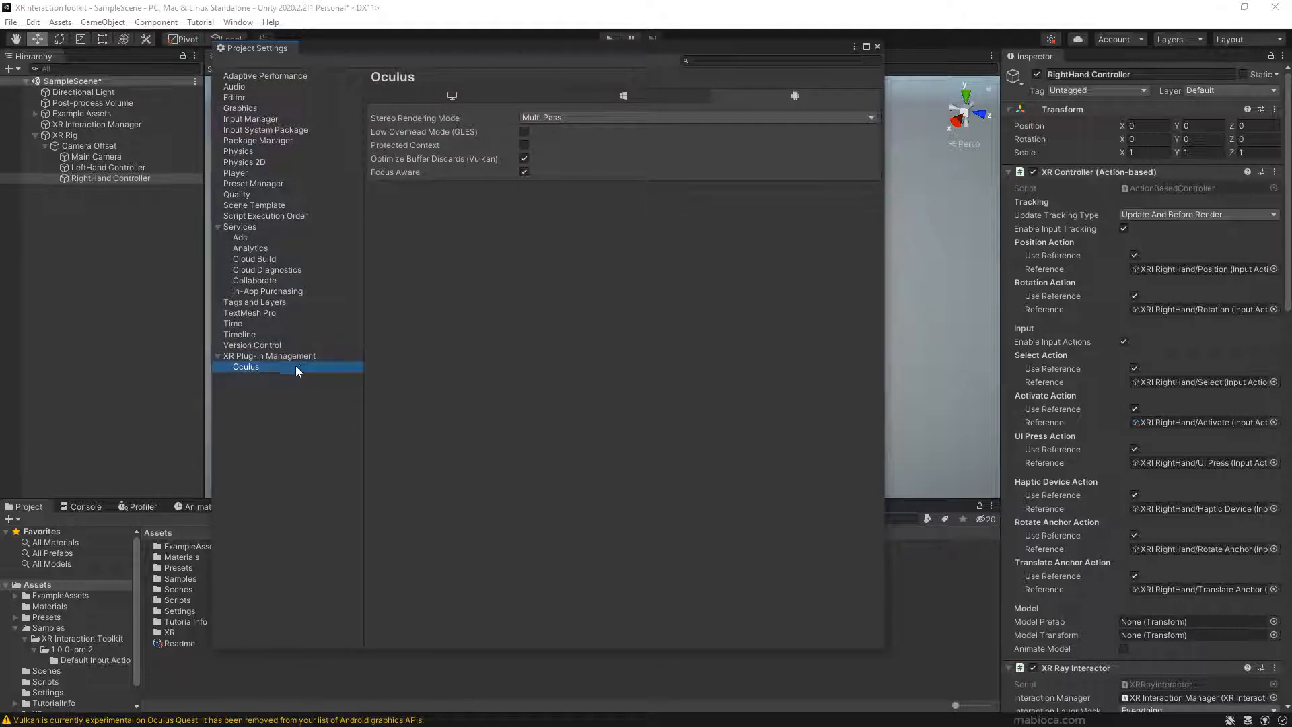
# - Set the Android player's Minimum API Level to Android 6.0 'Marshmallow' (API level 23) and close the project settings
pyautogui.click(243, 174)
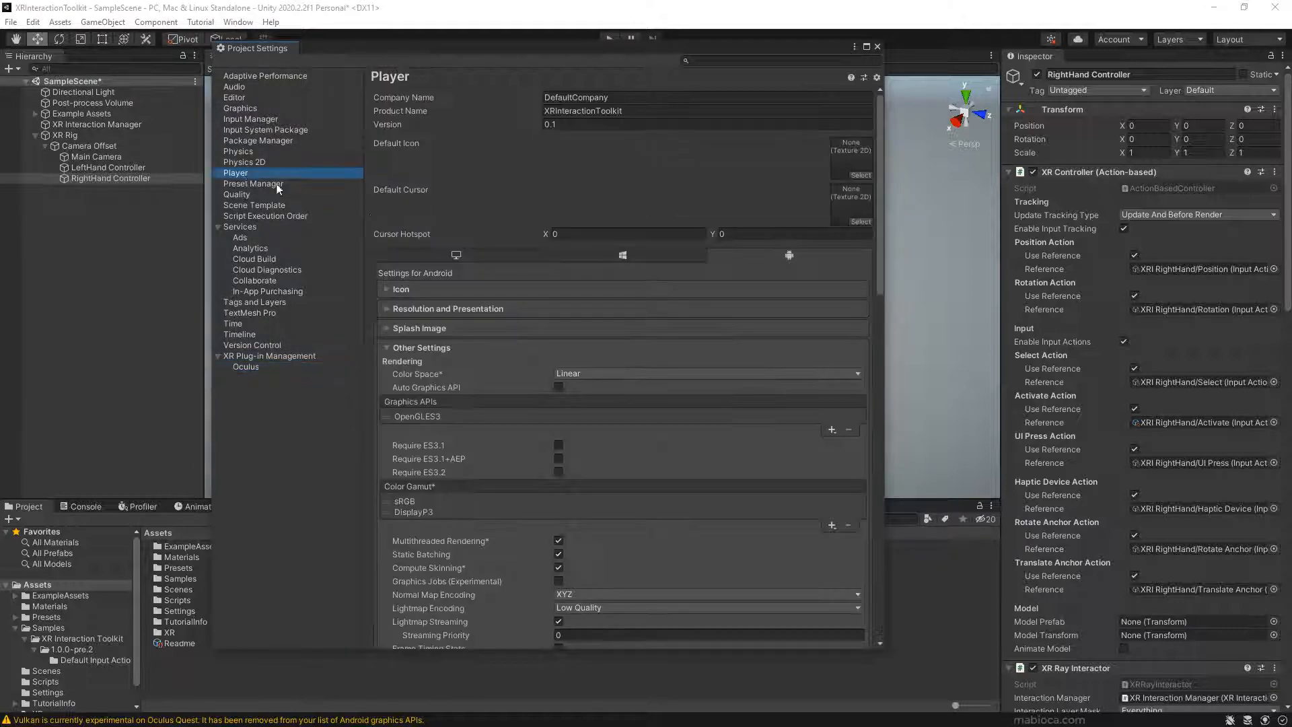
pyautogui.scroll(-6, 656, 409)
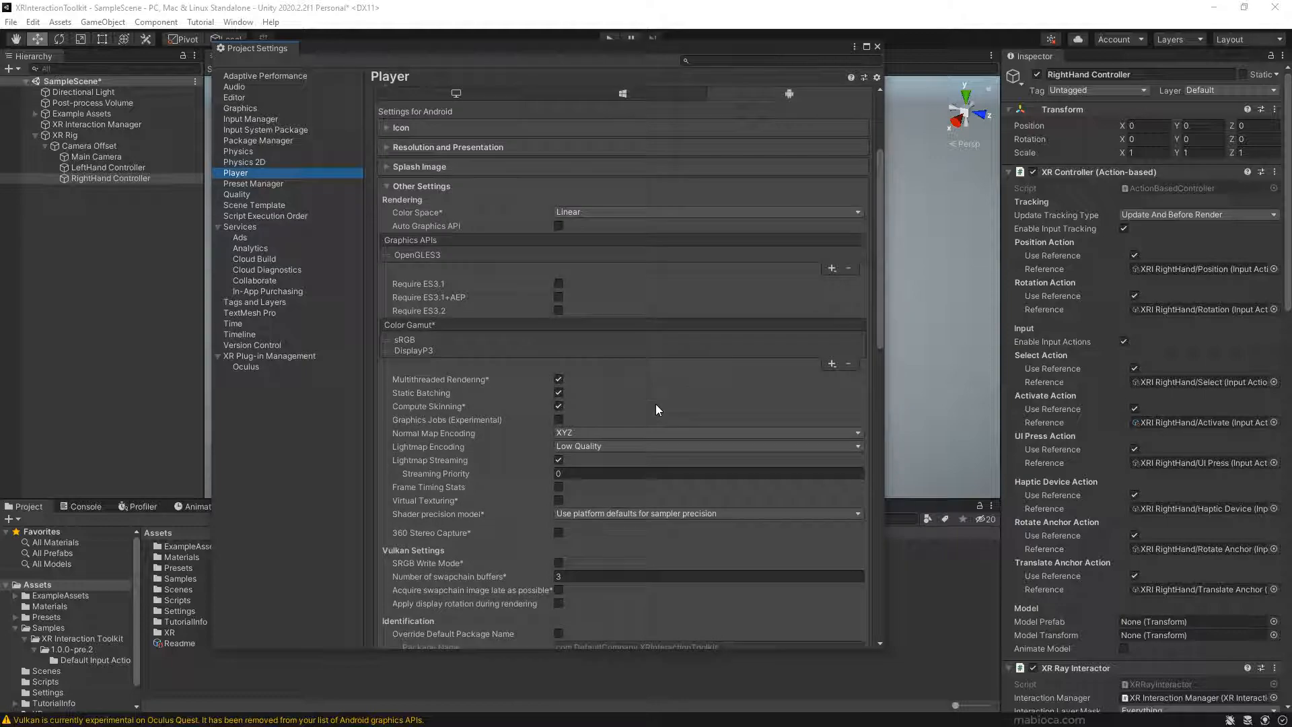
pyautogui.scroll(-8, 655, 404)
pyautogui.click(699, 283)
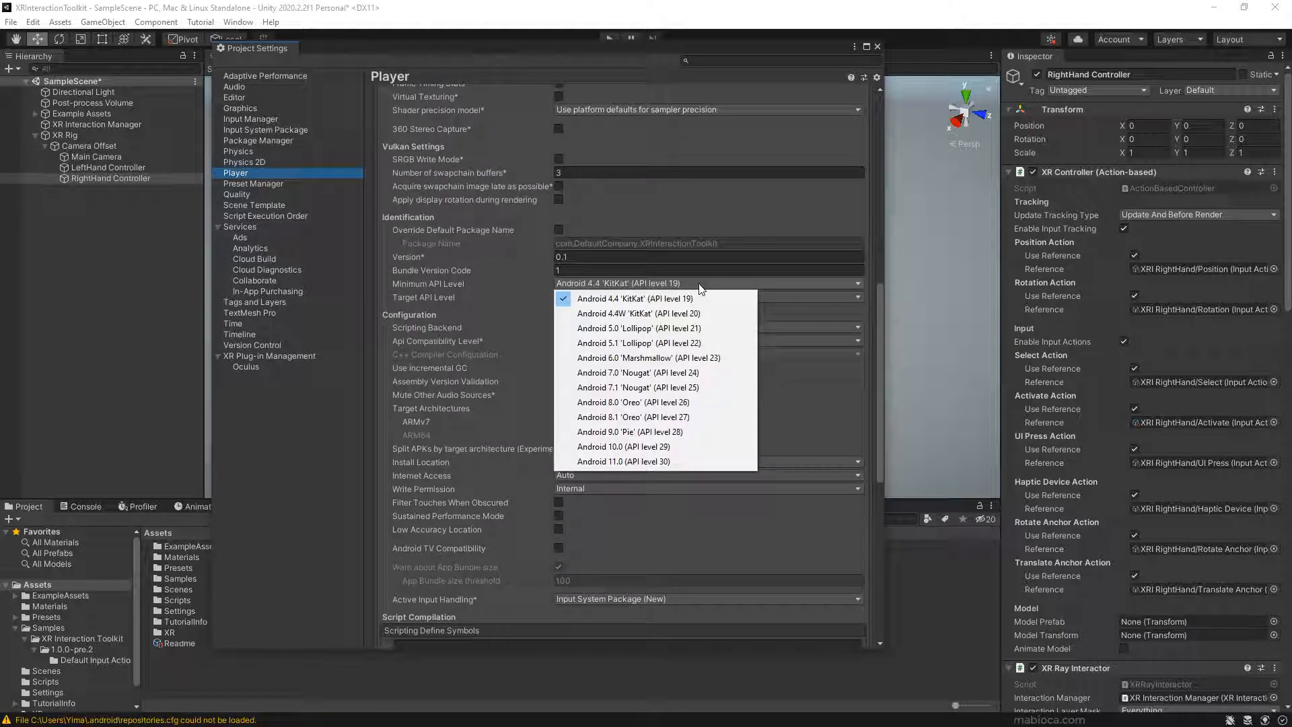
pyautogui.click(686, 359)
pyautogui.moveTo(881, 301); pyautogui.dragTo(734, 192)
pyautogui.click(877, 46)
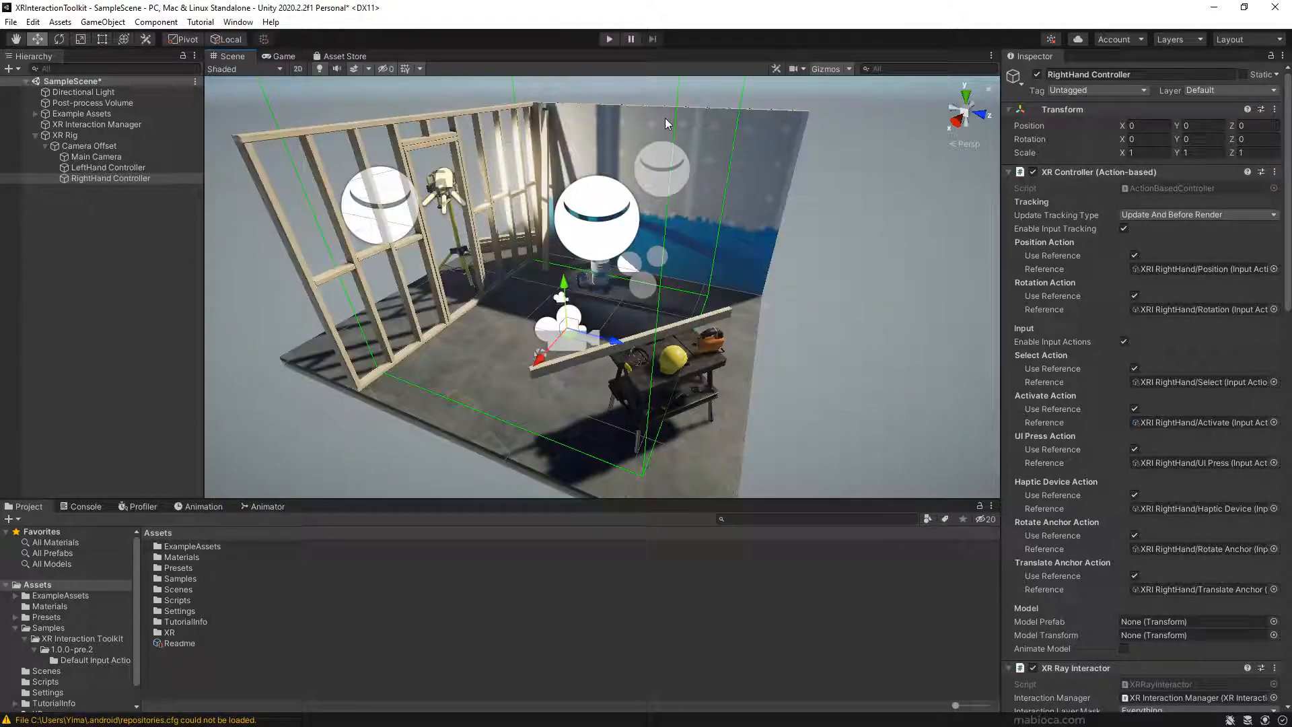
# - Switch the build platform to Android and set the run device to the Oculus Quest 2
pyautogui.click(13, 22)
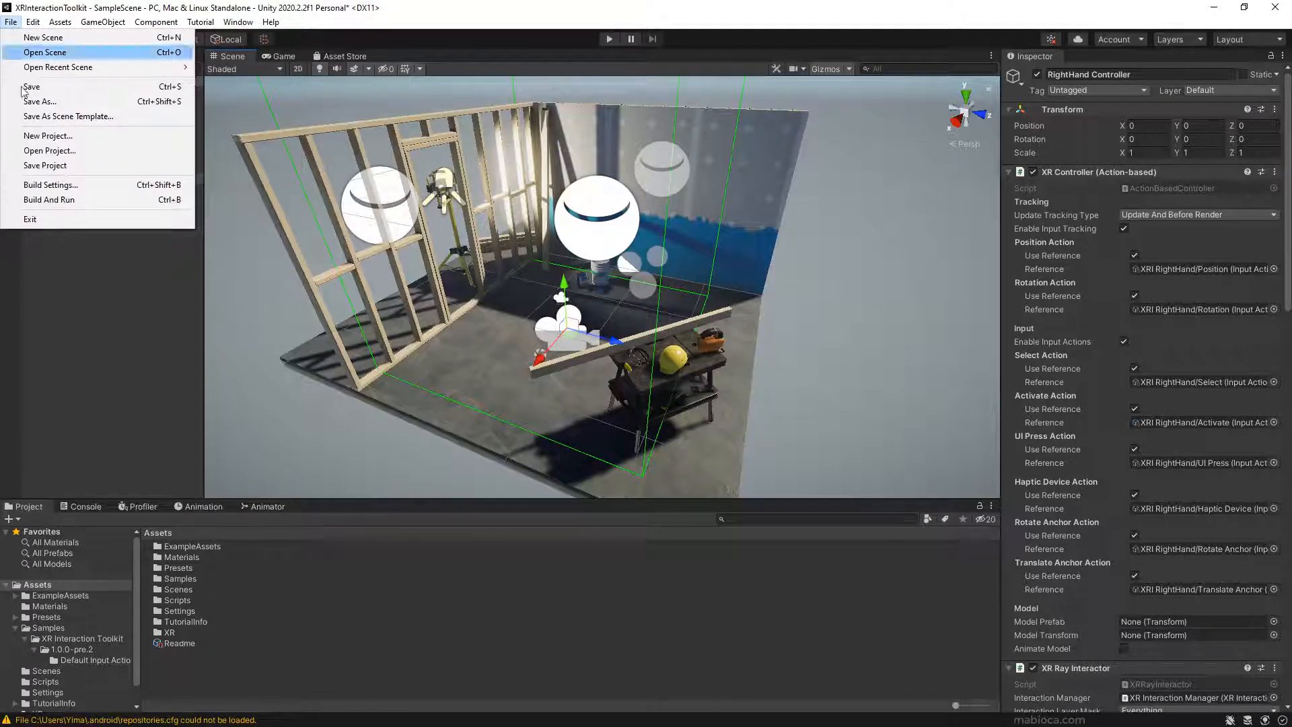
pyautogui.click(49, 185)
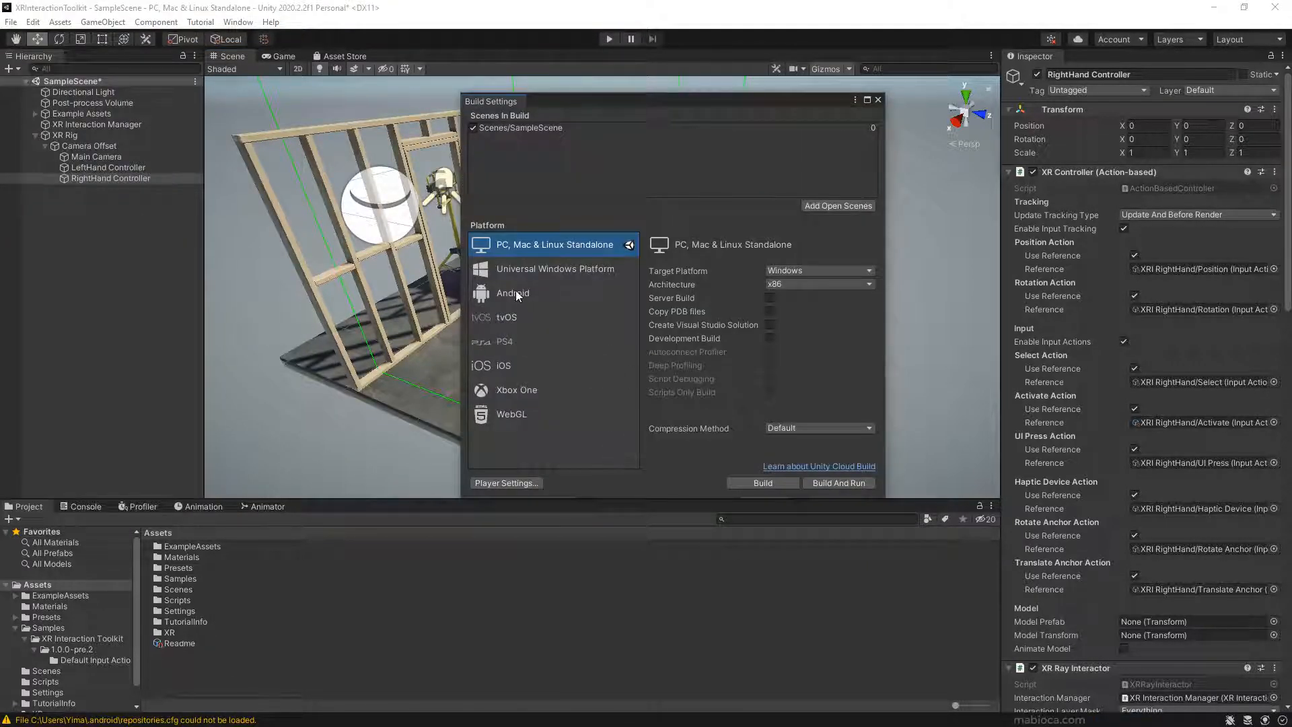
pyautogui.click(515, 293)
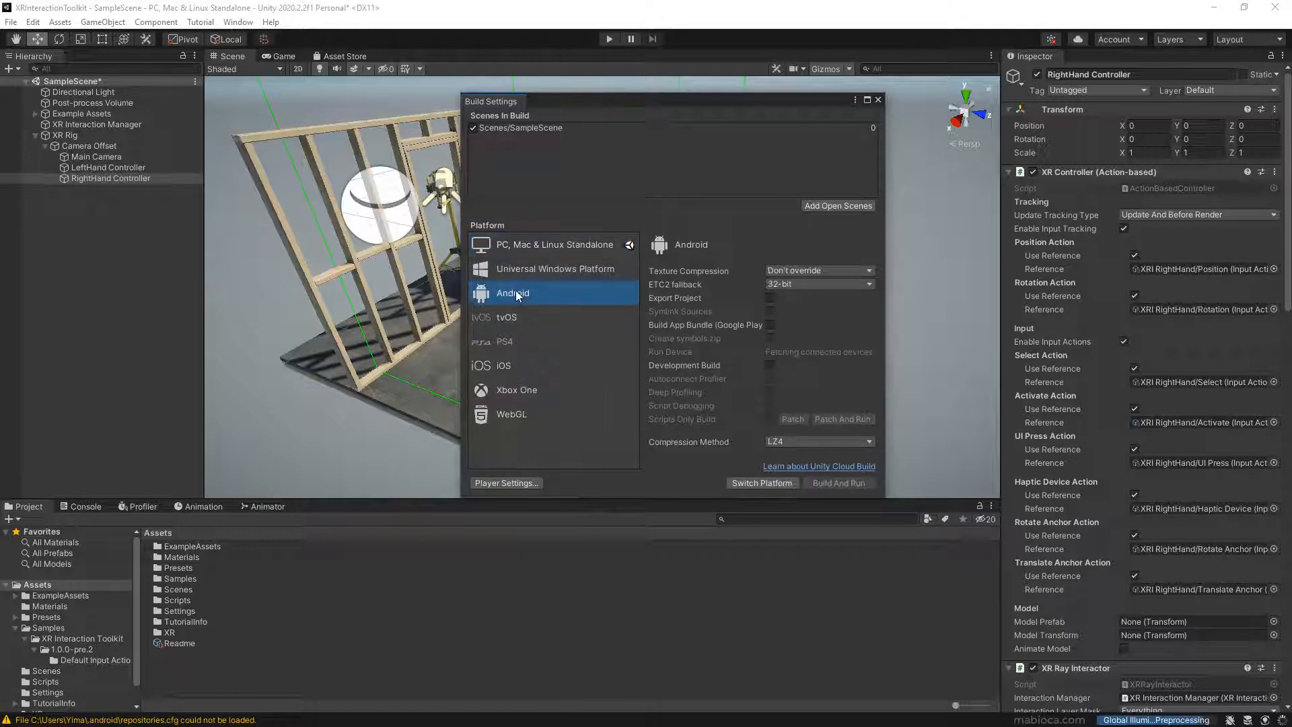
pyautogui.click(776, 484)
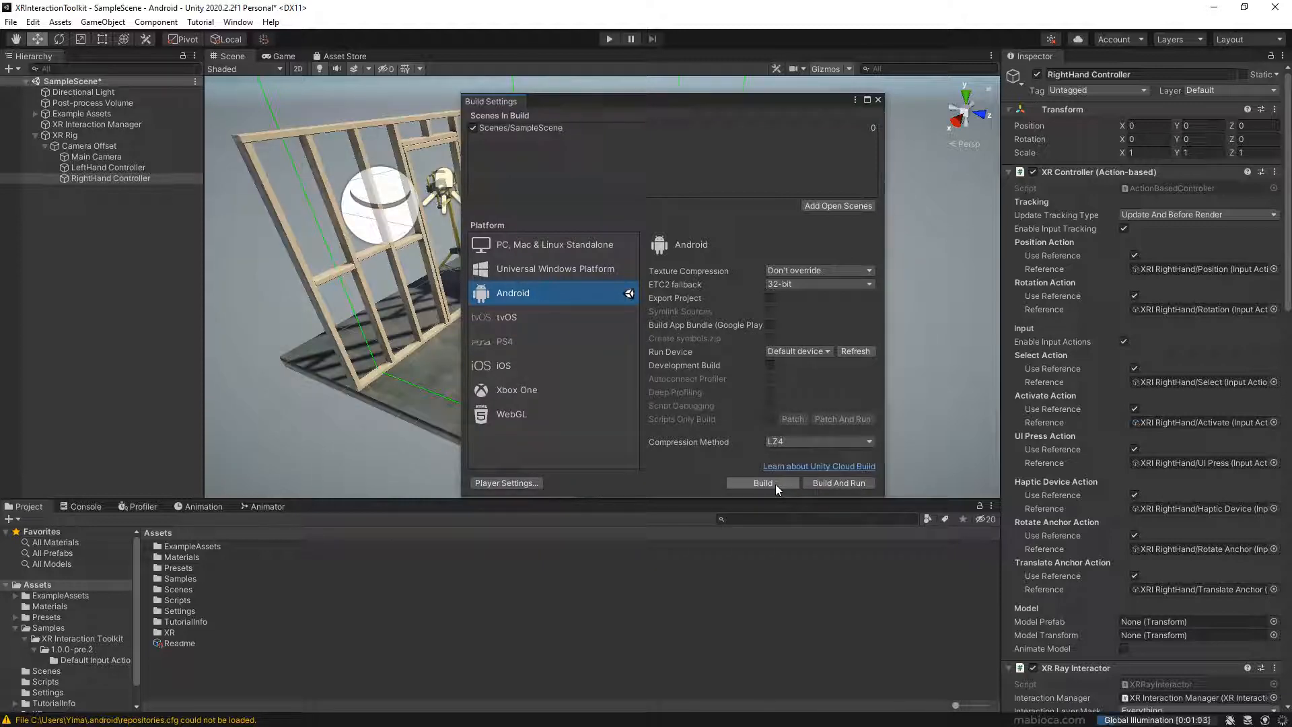
pyautogui.click(826, 352)
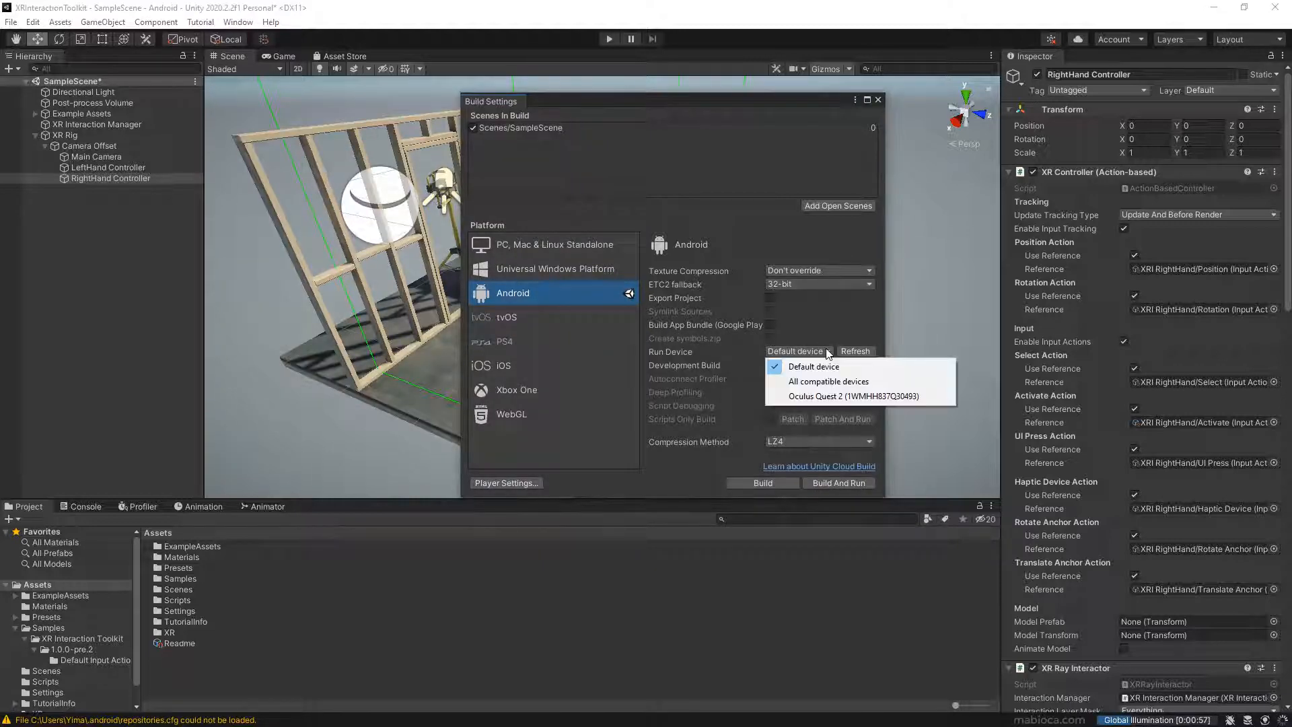
pyautogui.click(826, 395)
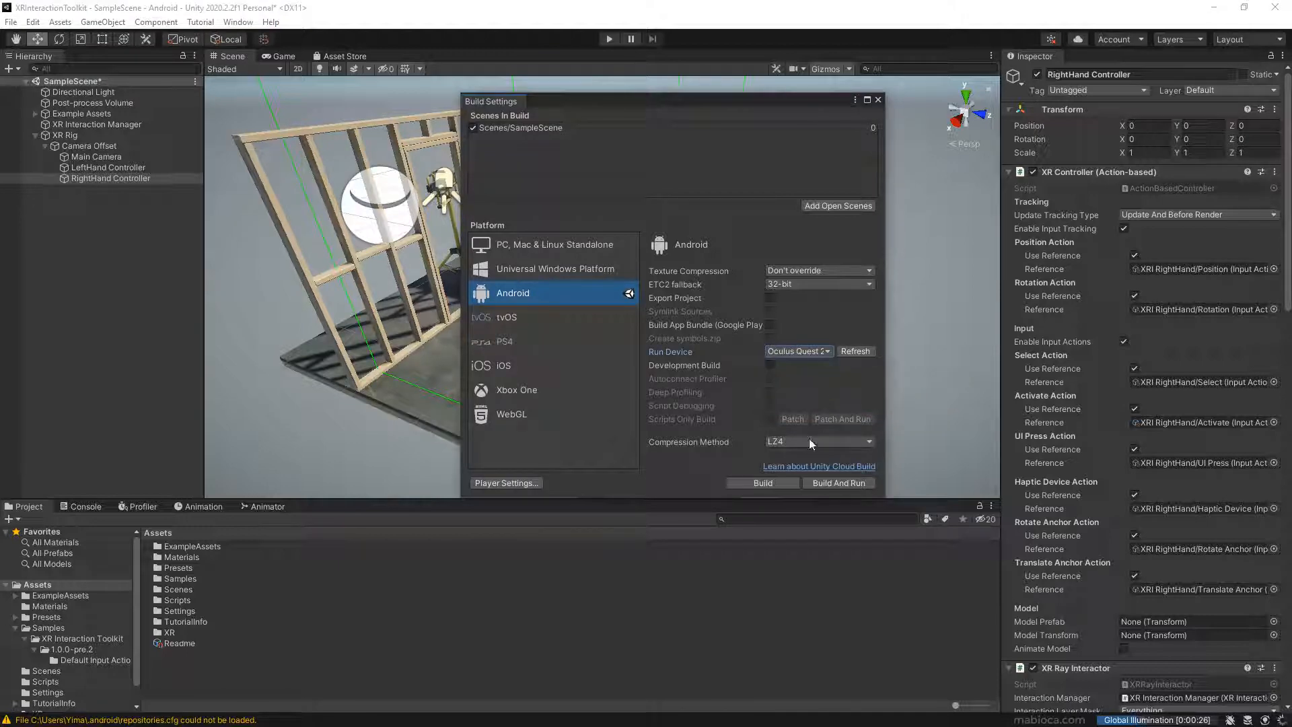
# - Build and run the project, saving the APK as XRIToolkit in the XRInteractionToolkit project folder
pyautogui.click(812, 482)
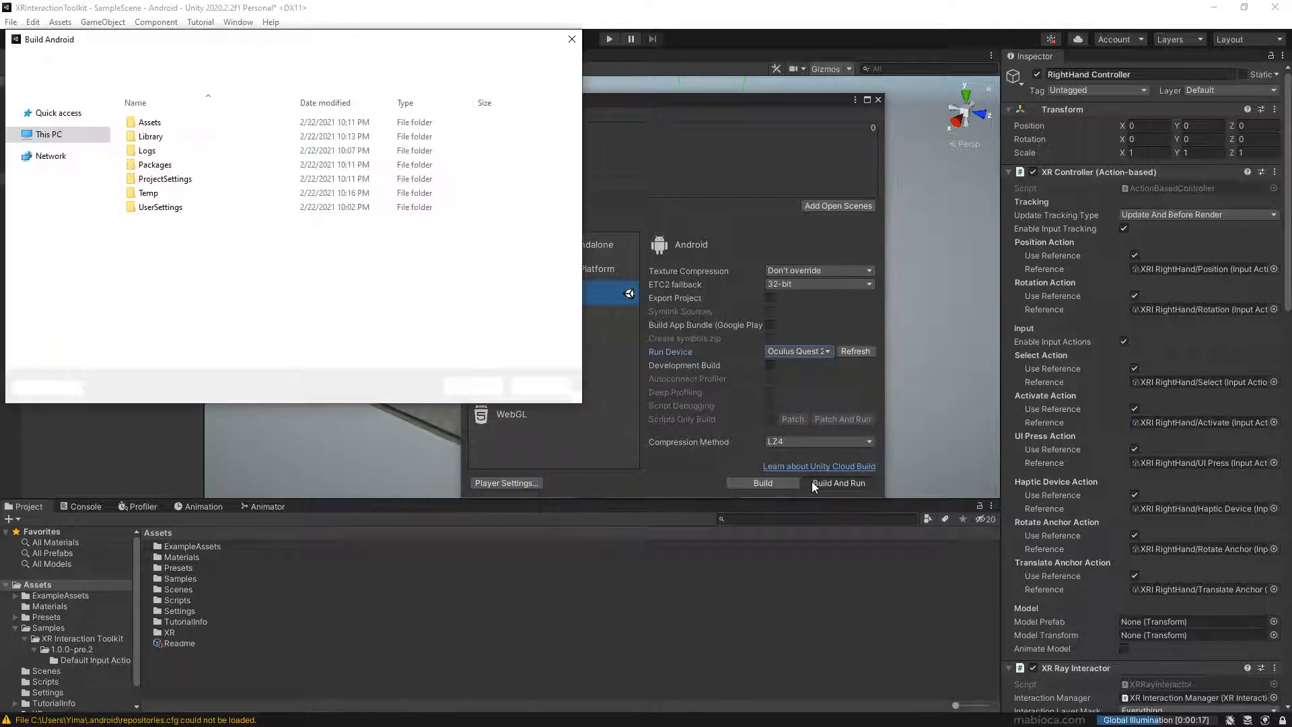
pyautogui.write('XRIT')
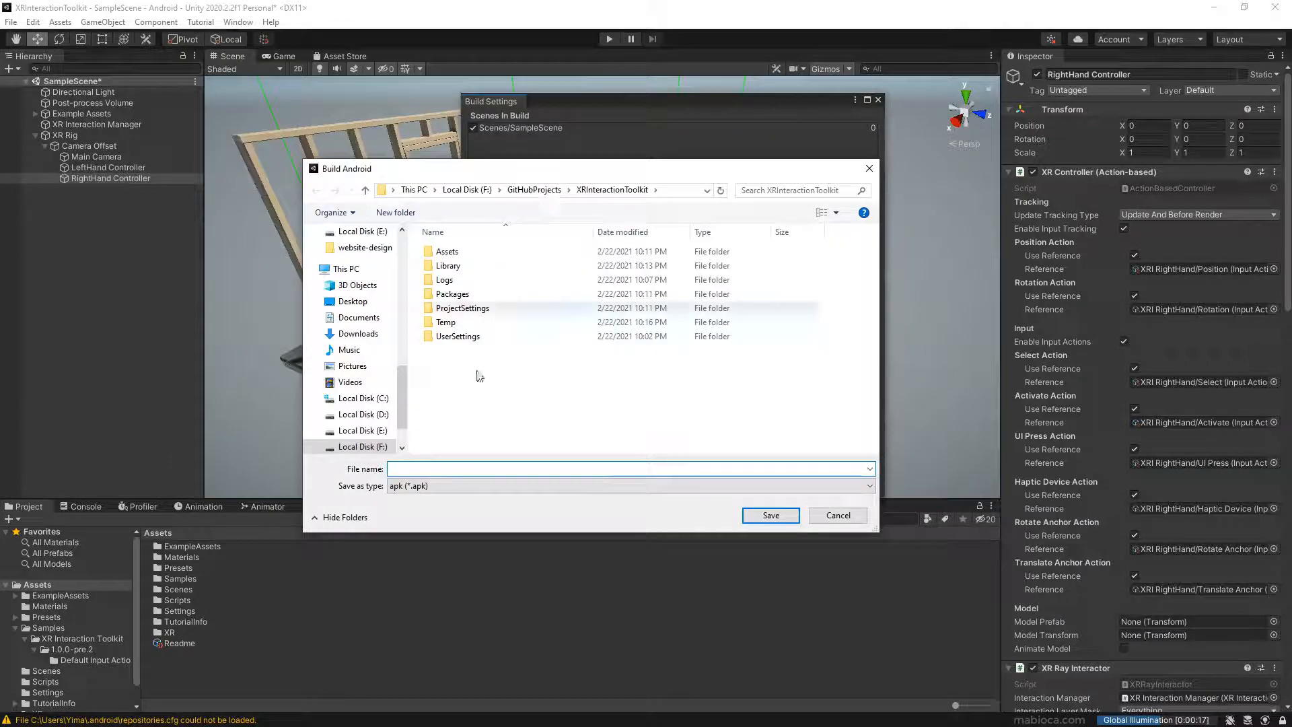
pyautogui.write('oolkit')
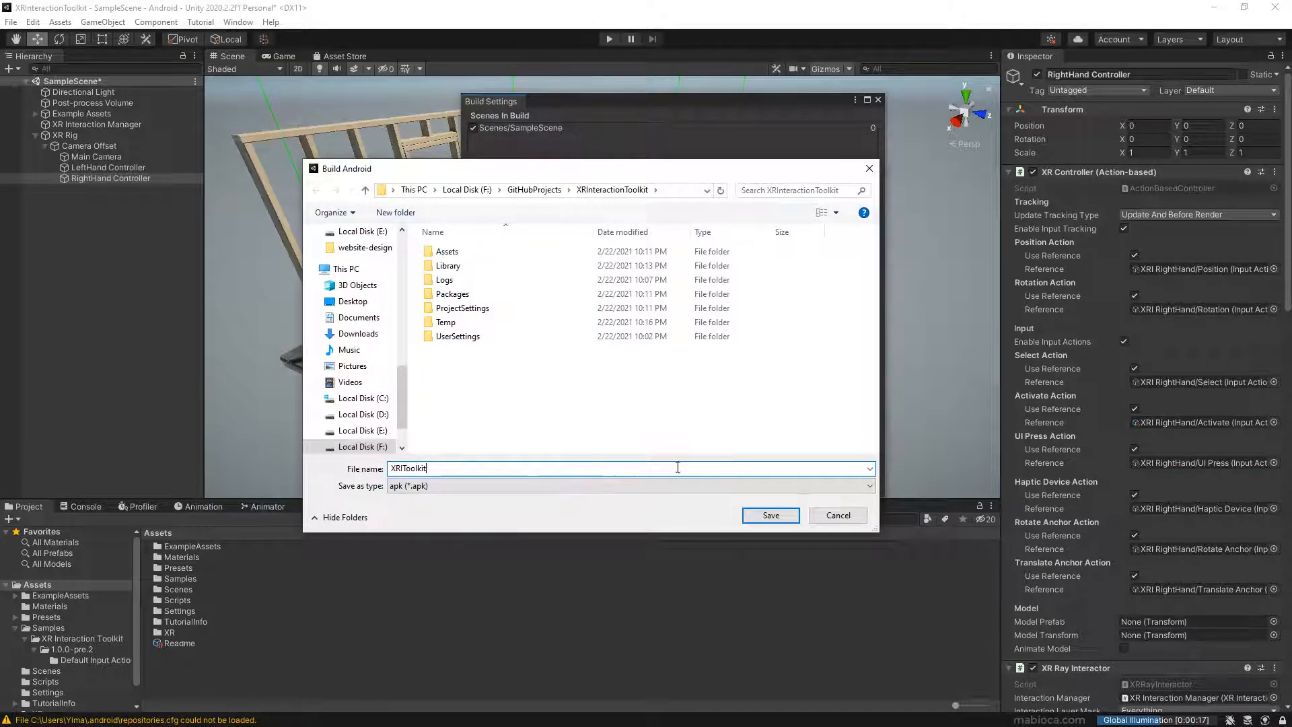
pyautogui.click(773, 515)
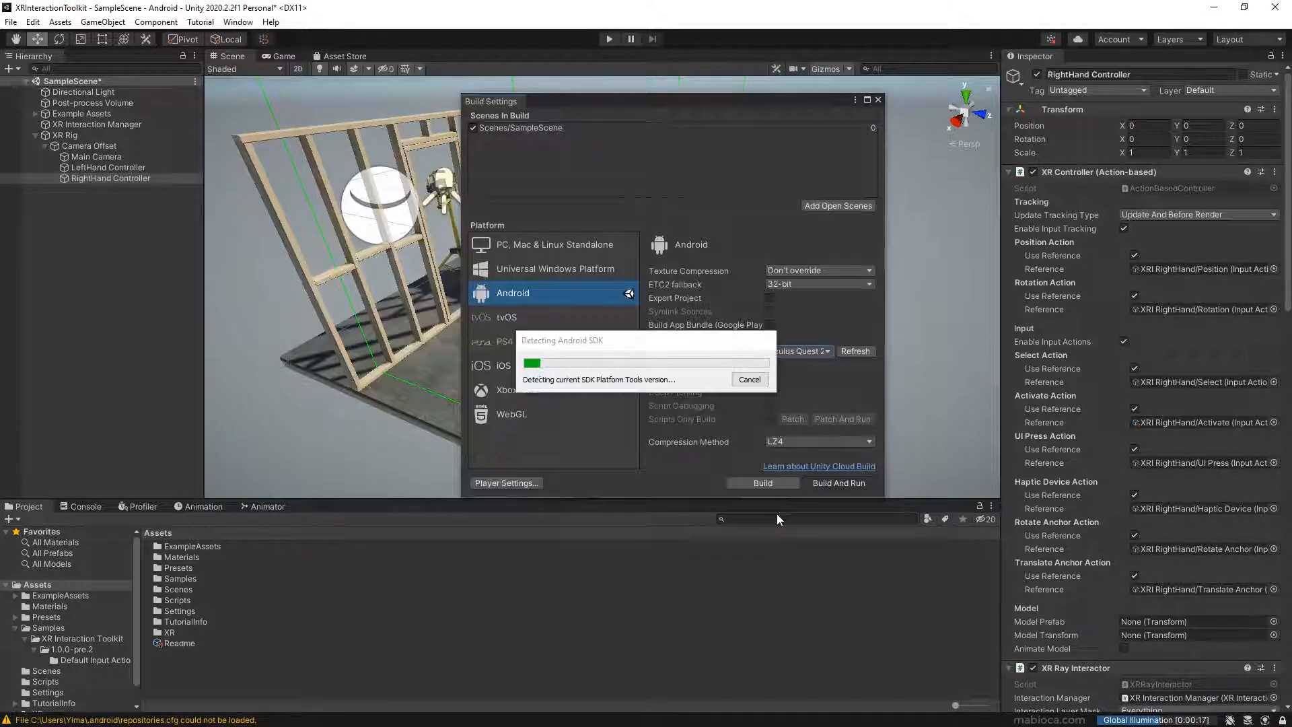